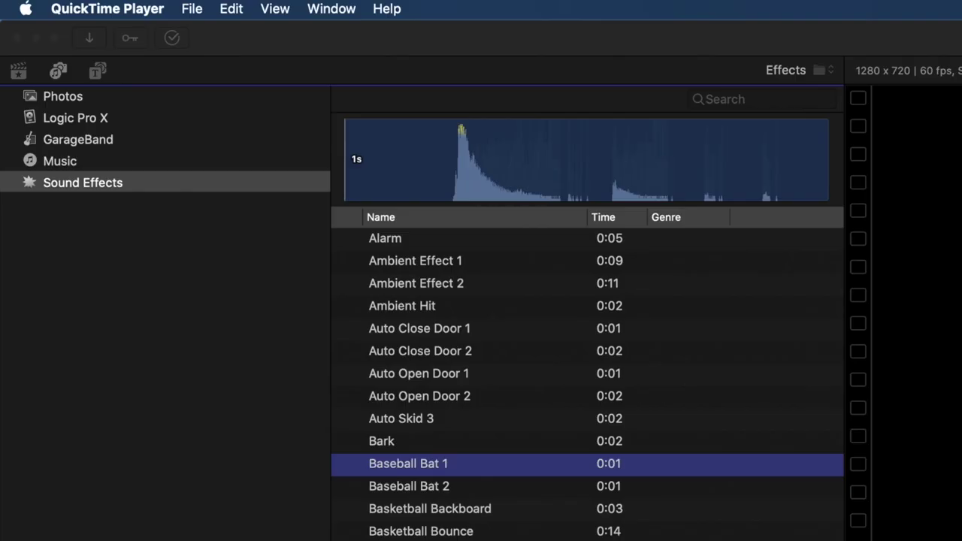
- Compare the waveforms of several sound effects, including Alarm, Auto Close Door 1, Ambient Hit, Basketball Backboard and Basketball Bounce
click(407, 243)
click(409, 242)
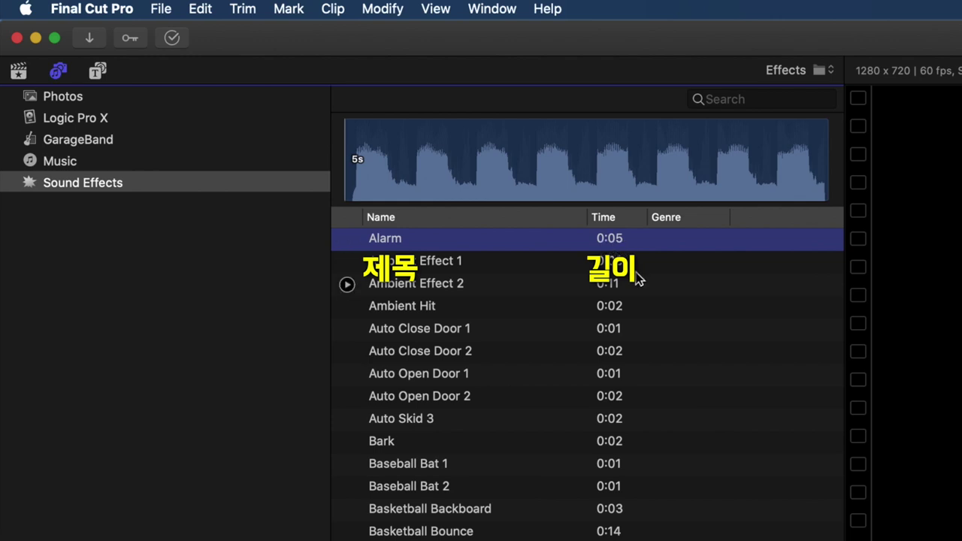
click(437, 336)
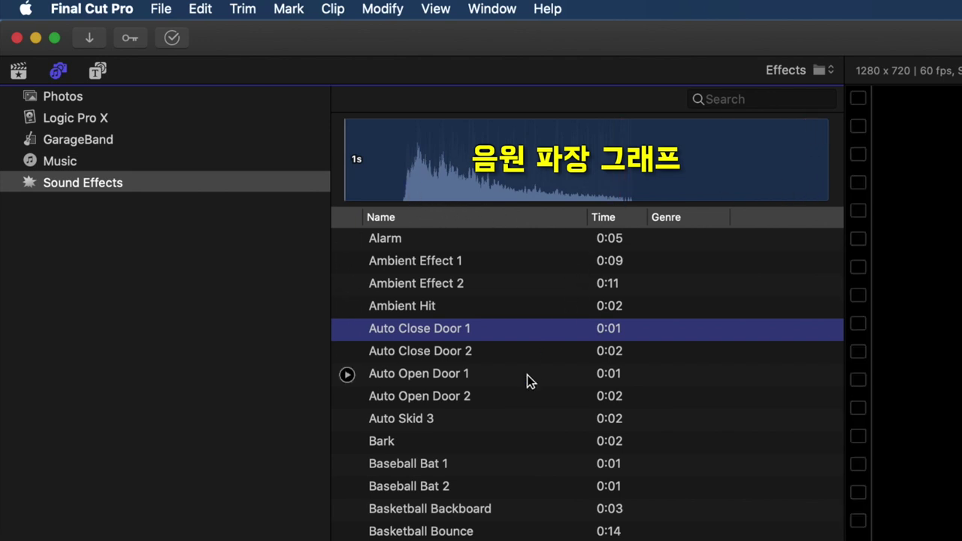
click(455, 376)
click(456, 351)
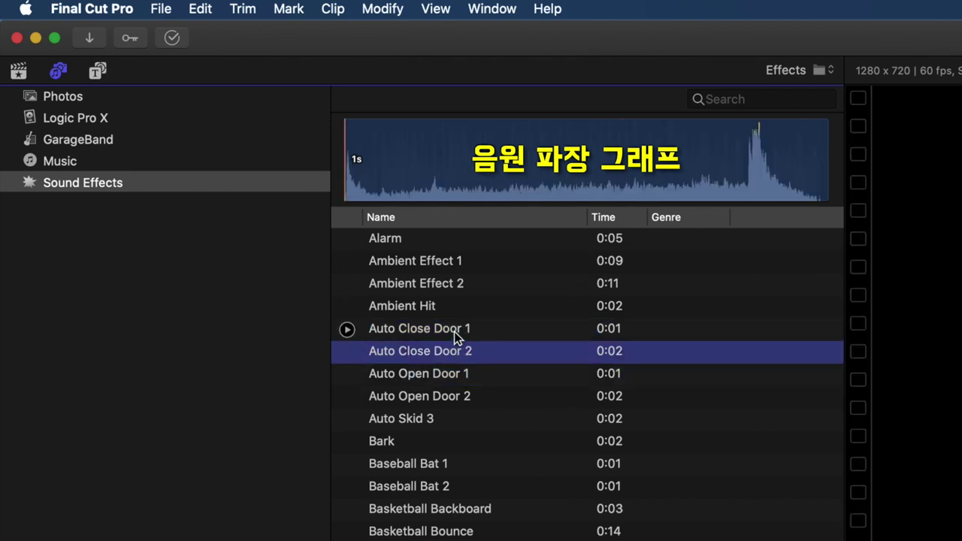
click(456, 328)
click(442, 307)
click(451, 511)
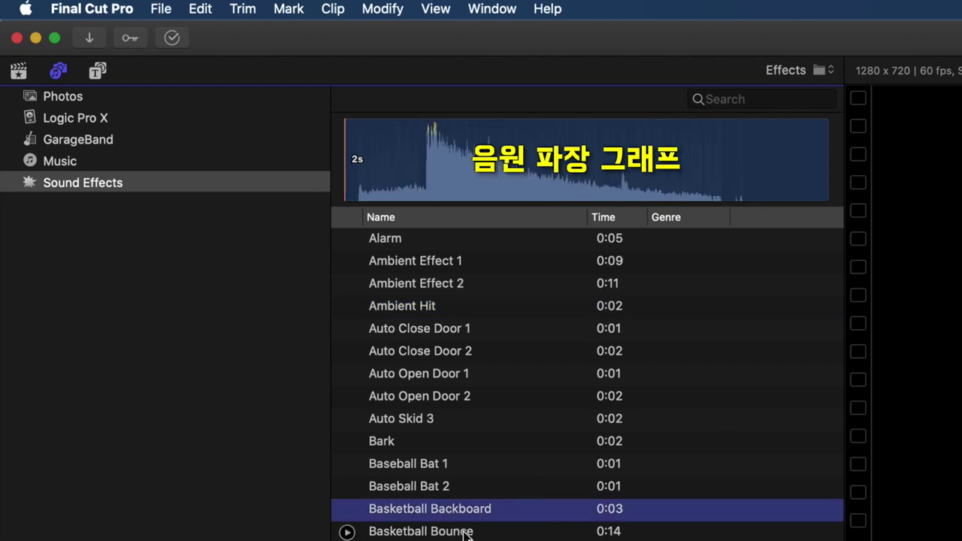
click(459, 535)
key(Down)
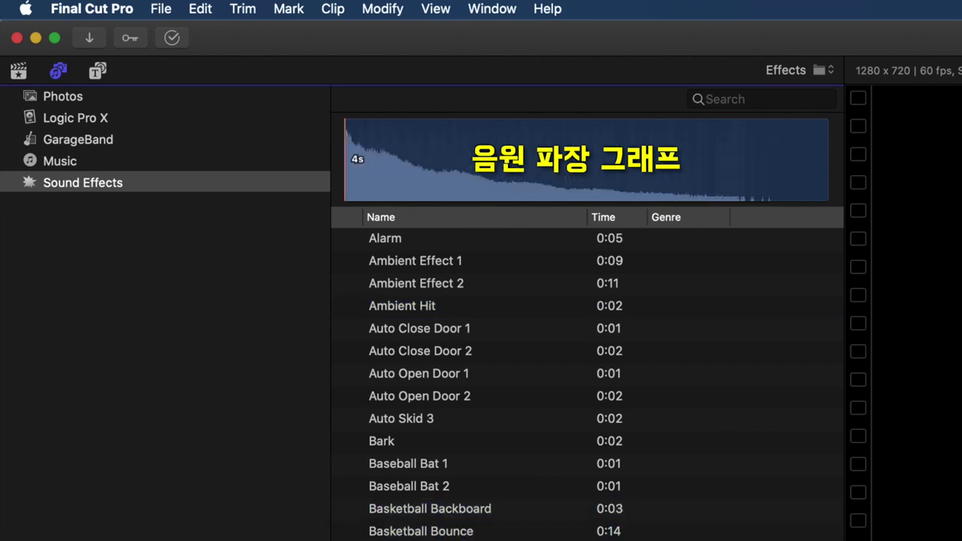
key(Down)
scroll(535, 361, up, 3)
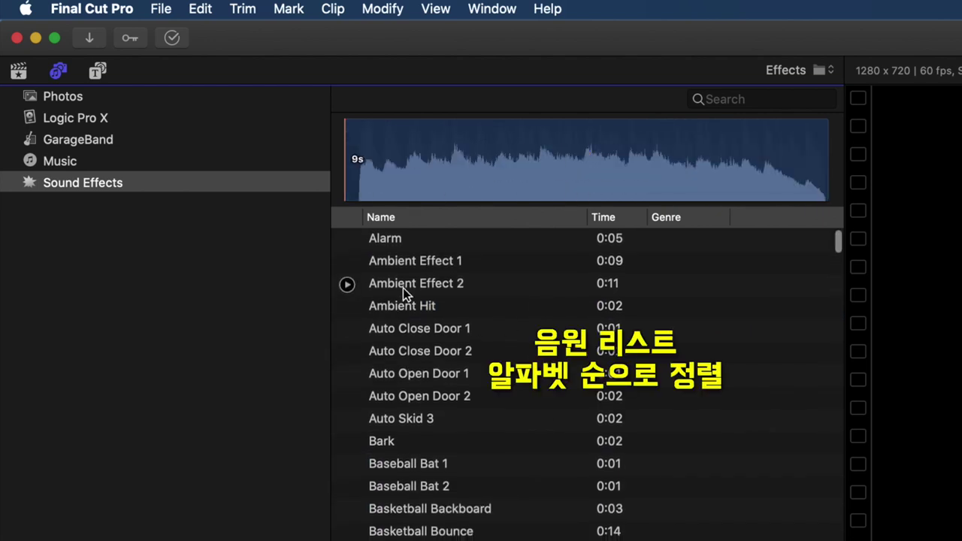
- Browse the alphabetical sound effects list from its beginning, checking Alarm, Bark, Can Open and Door Knock along the way
click(401, 240)
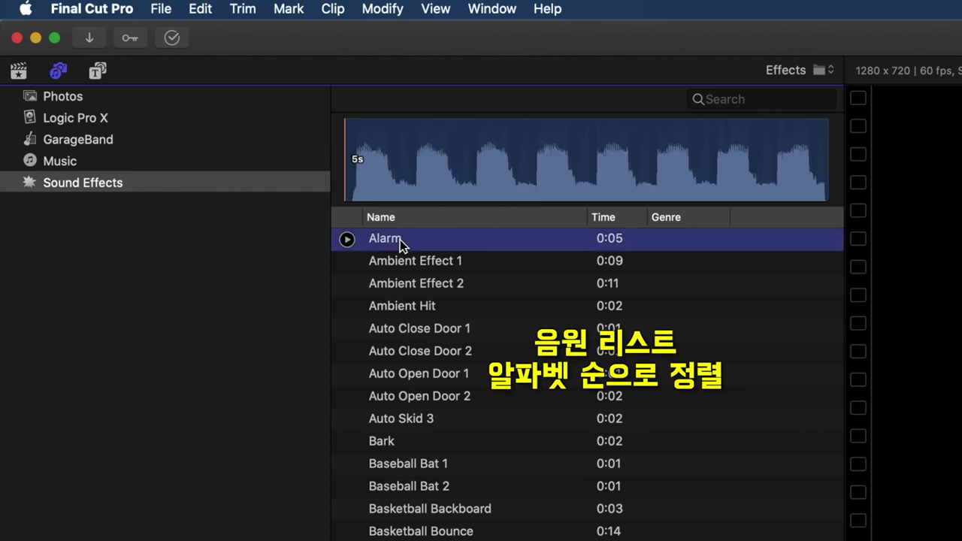
scroll(420, 357, down, 2)
scroll(419, 359, up, 3)
click(383, 449)
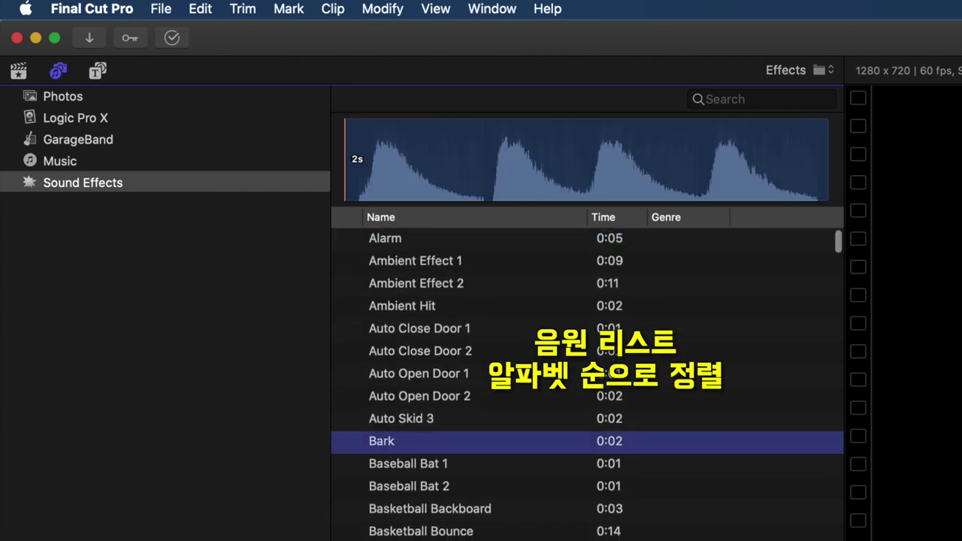
scroll(389, 467, down, 5)
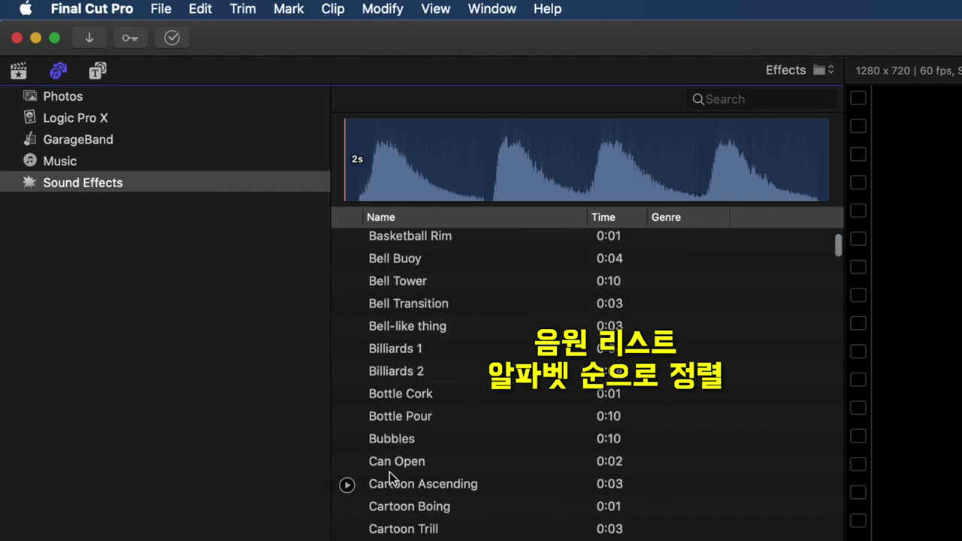
click(382, 464)
scroll(387, 459, down, 6)
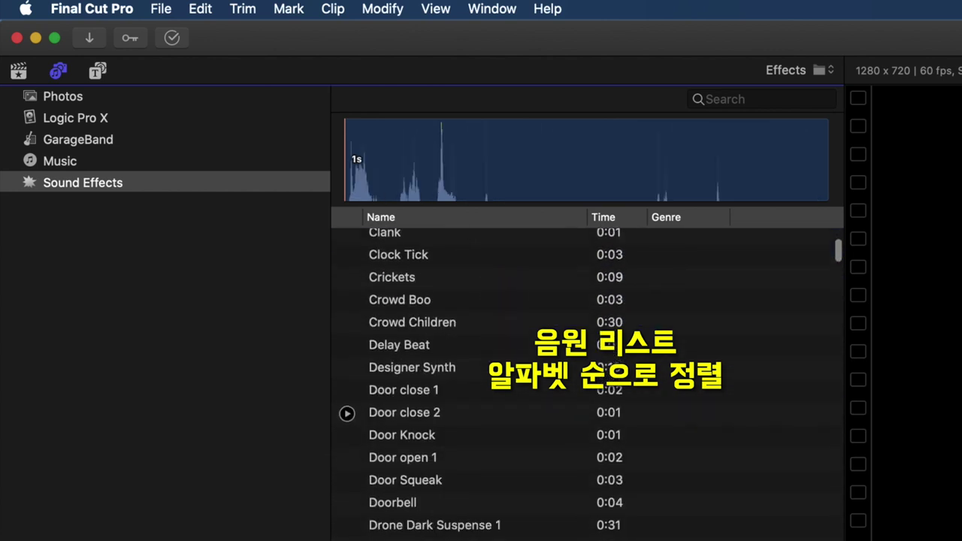
click(403, 444)
scroll(404, 444, down, 15)
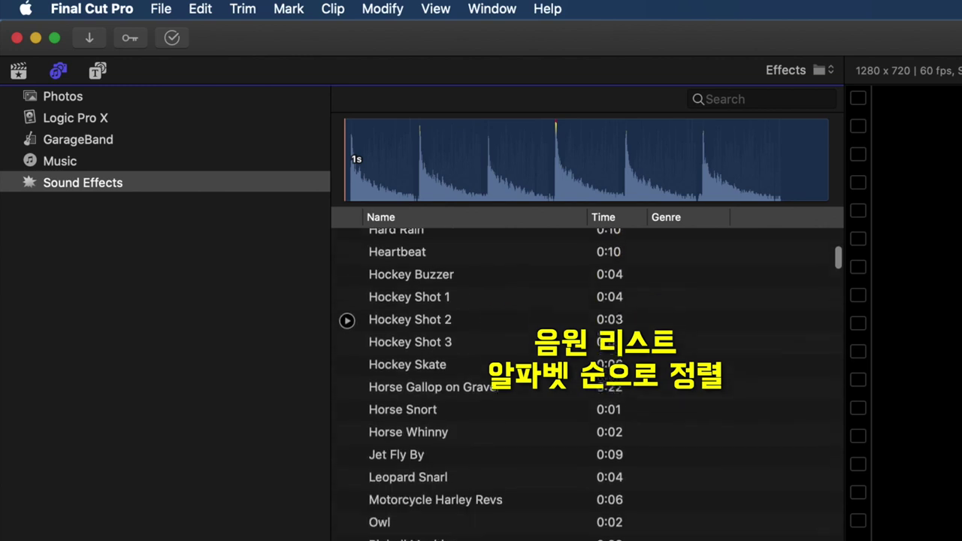
scroll(406, 339, down, 9)
scroll(406, 339, up, 6)
scroll(387, 534, up, 1)
scroll(387, 534, down, 1)
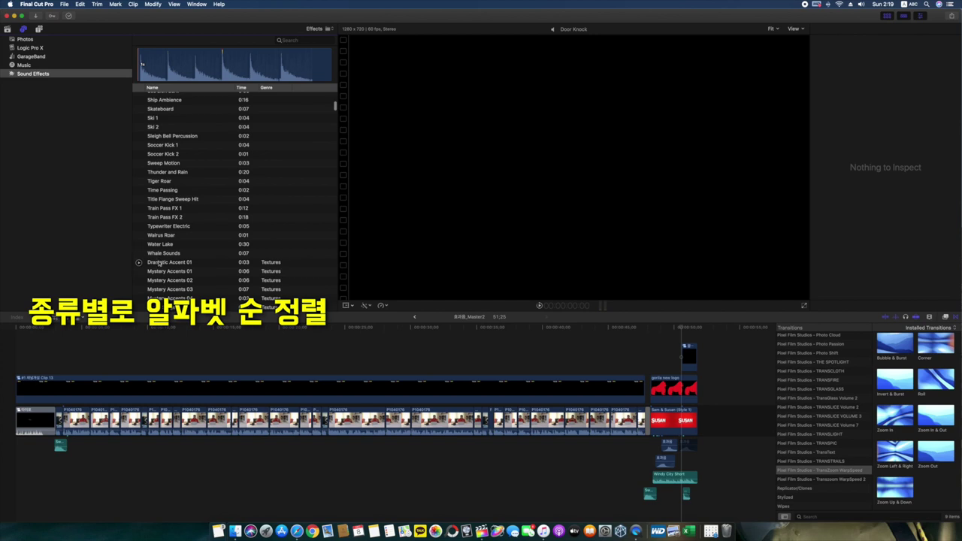
- Check effects in the genre-sorted part of the list, including Dramatic Accent 01, Mystery Accents 01 and the Sci-Fi effect Computer Data 03
click(159, 263)
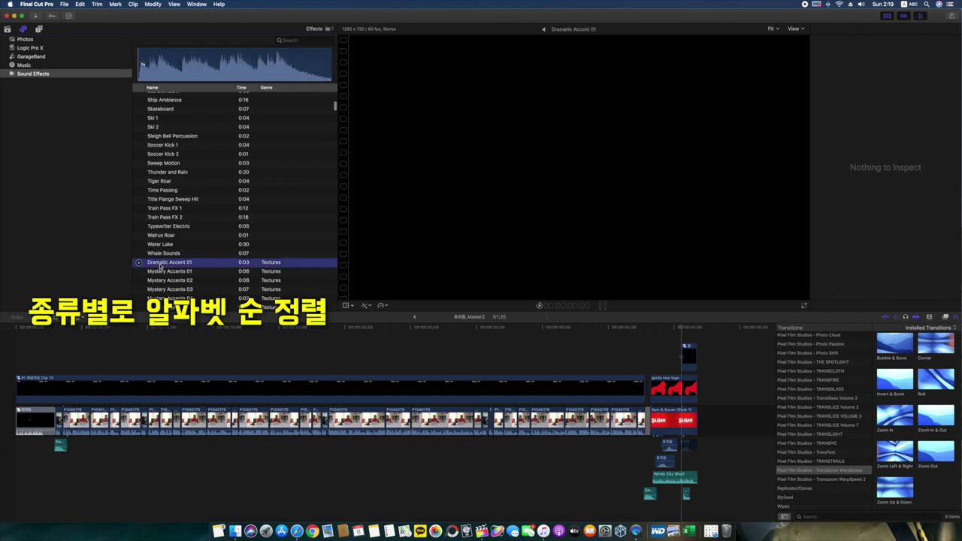
click(159, 272)
scroll(164, 222, down, 5)
click(158, 159)
click(169, 194)
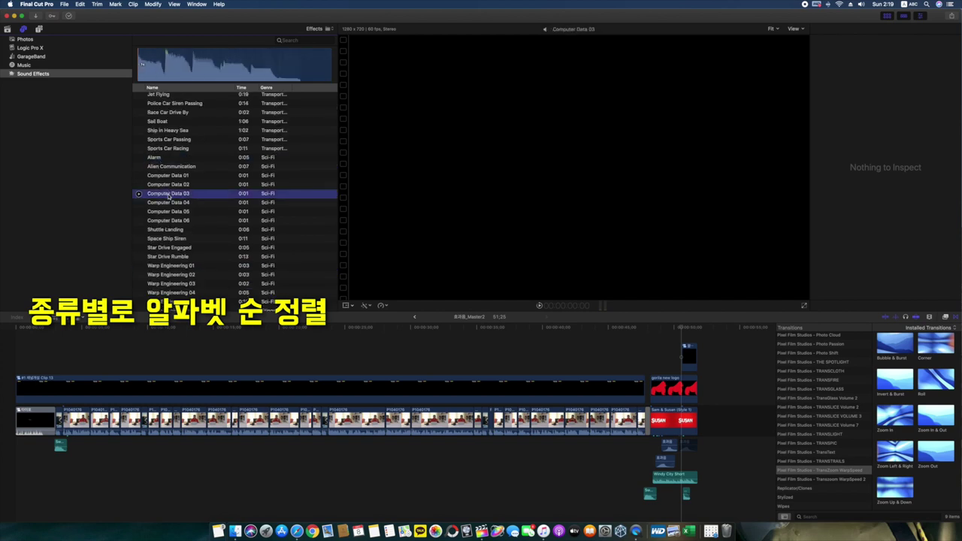
scroll(170, 194, down, 4)
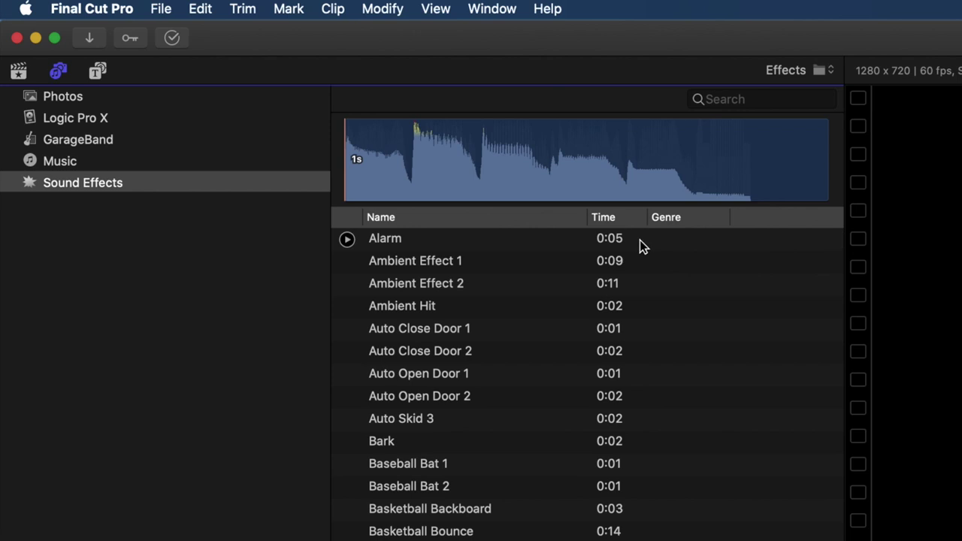
- Search the sound effects library for "car" and look through the matches
click(752, 99)
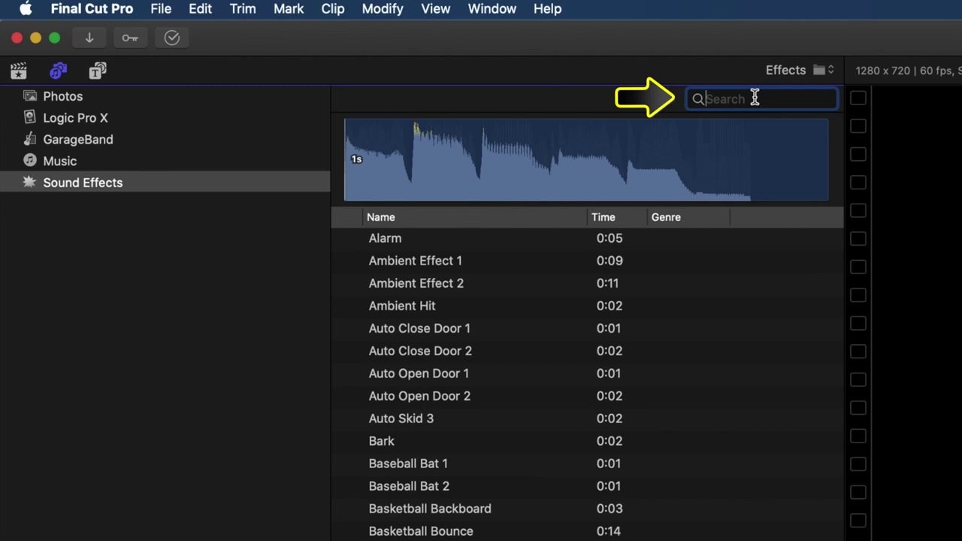
text(ca)
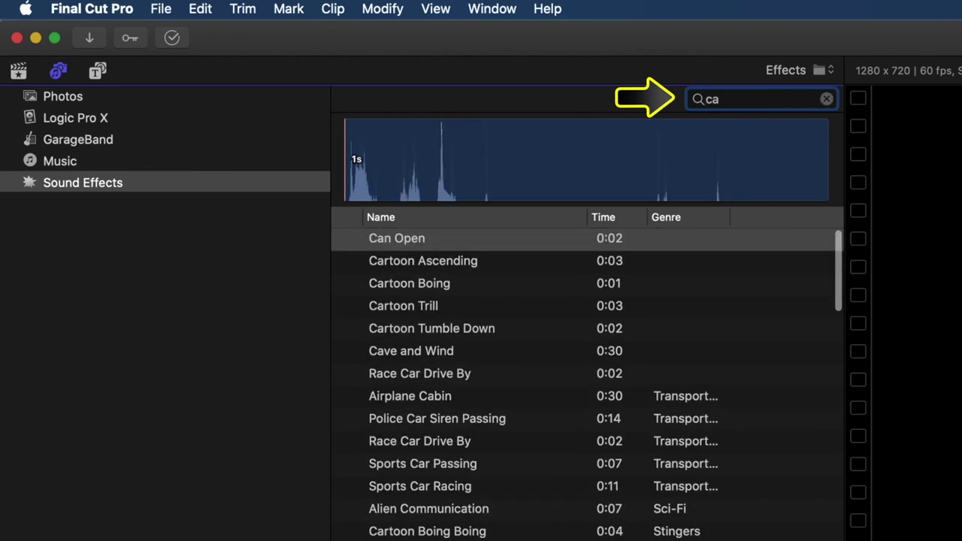
text(r)
scroll(424, 365, down, 2)
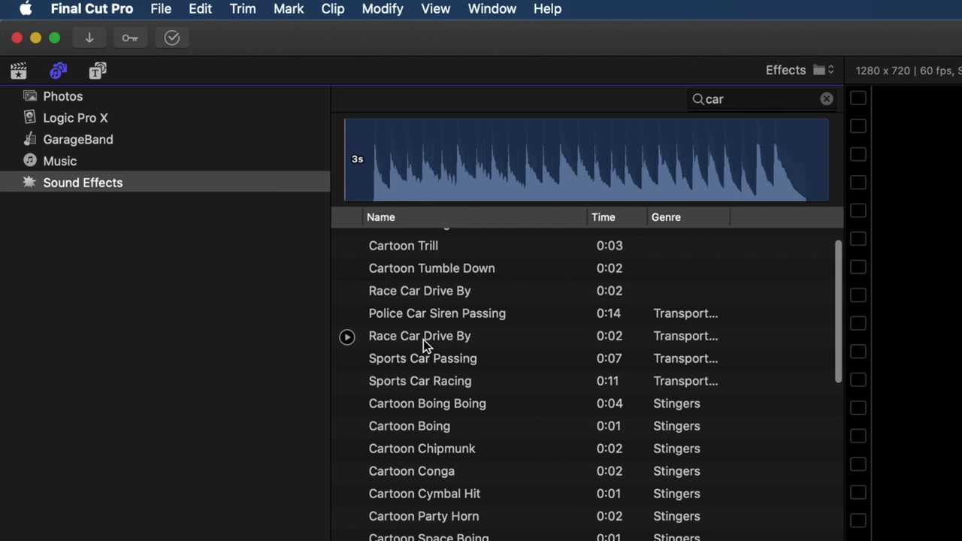
- Preview the car sounds, playing both Race Car Drive By effects and Sports Car Racing
click(423, 340)
click(425, 314)
scroll(429, 324, up, 2)
click(433, 329)
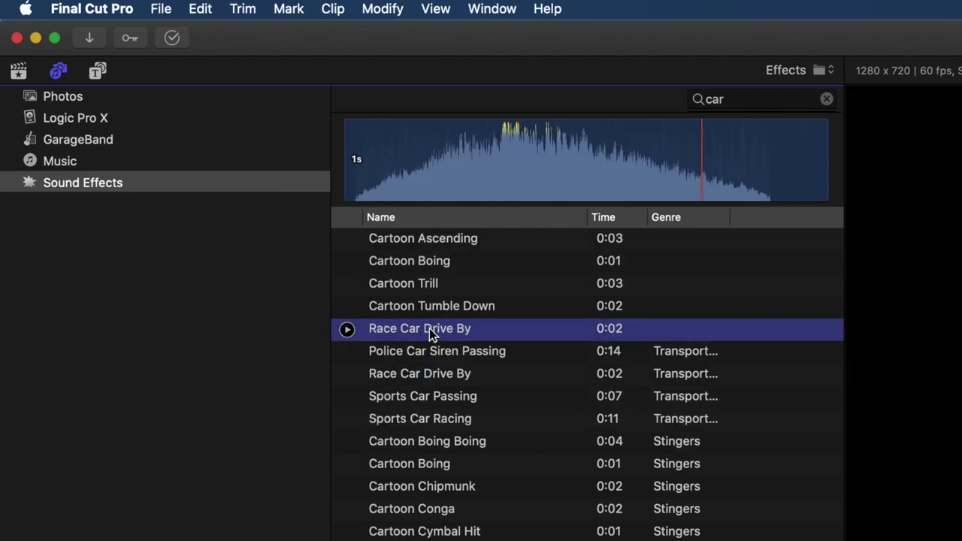
key(space)
click(455, 376)
key(space)
click(462, 416)
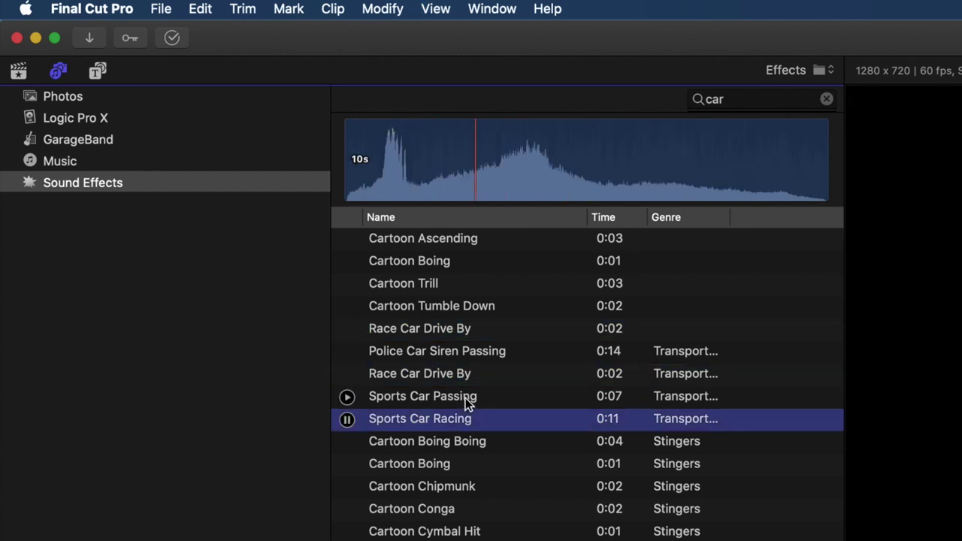
- Play Police Car Siren Passing to compare its volume with the waveform, ending with Sports Car Racing selected
click(464, 354)
key(space)
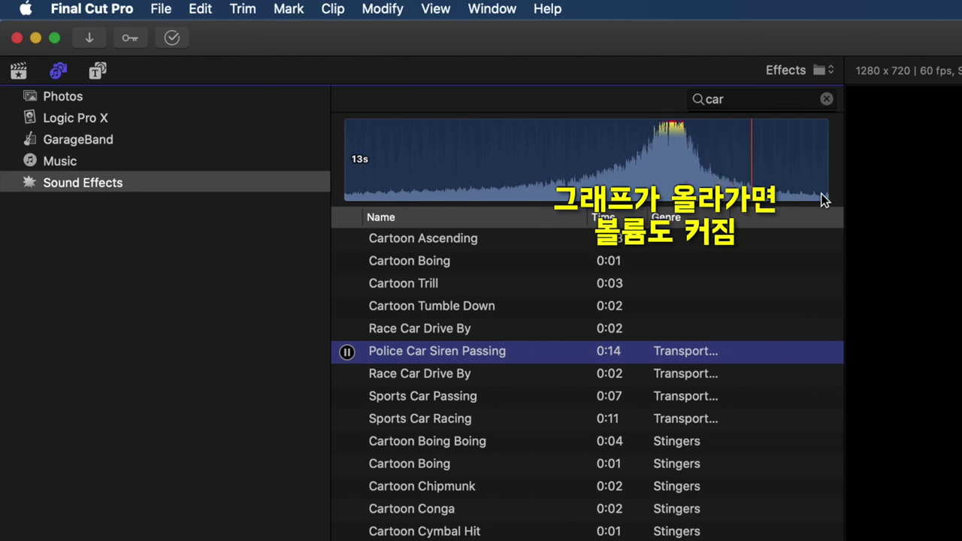
key(Down)
key(Down)
key(Down)
- Replace the sound effects search term with "auto"
click(754, 99)
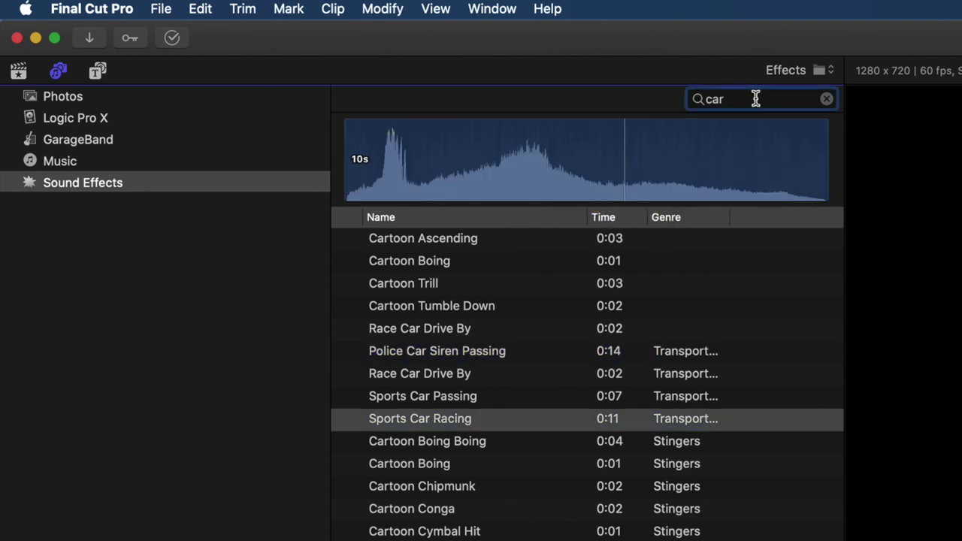
key(BackSpace)
key(BackSpace)
key(BackSpace)
text(auto)
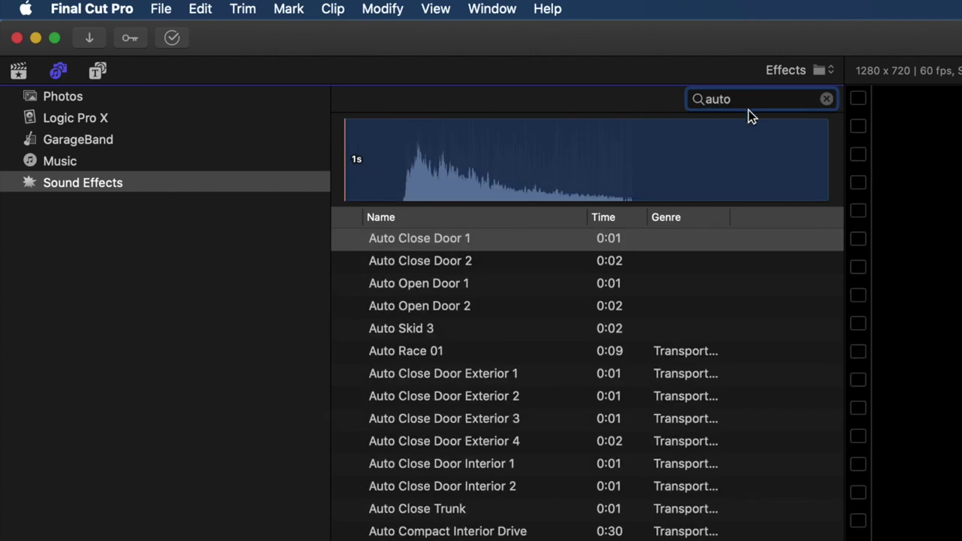
- Preview the auto sounds Auto Close Door 1, Auto Open Door 2 and Auto Skid 3
click(489, 239)
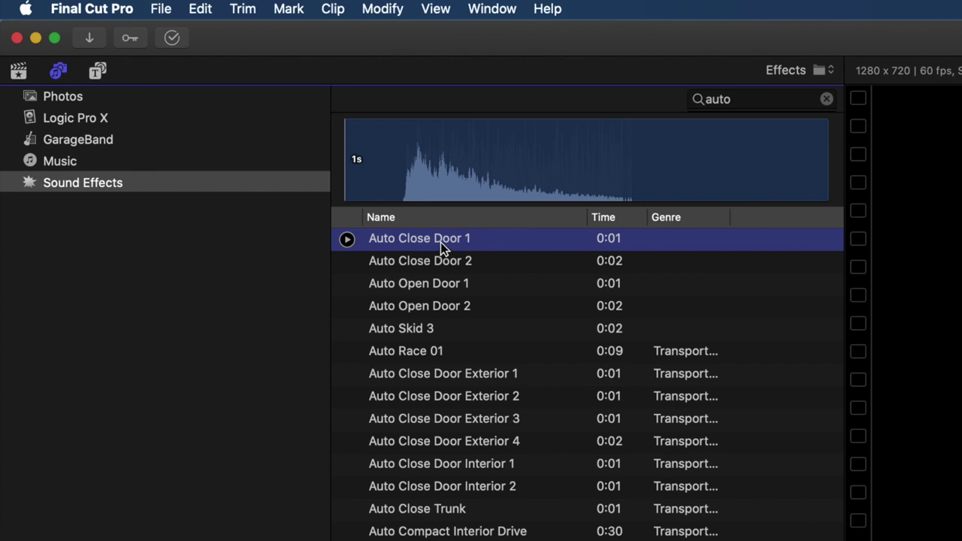
key(space)
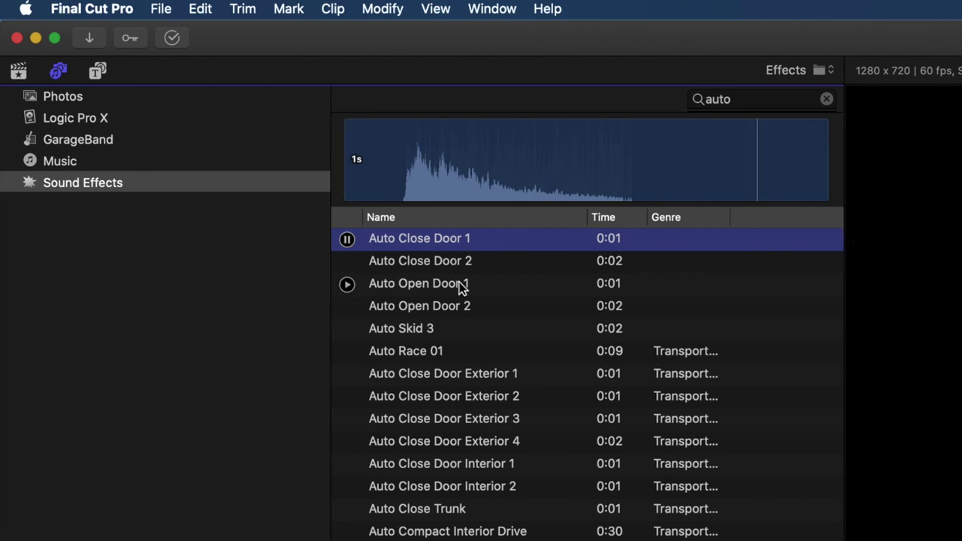
click(462, 311)
key(space)
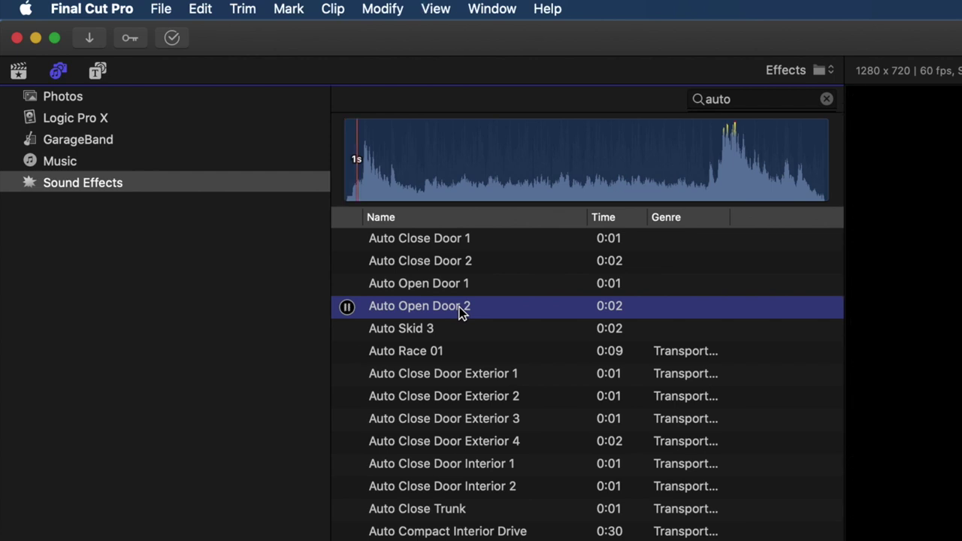
key(space)
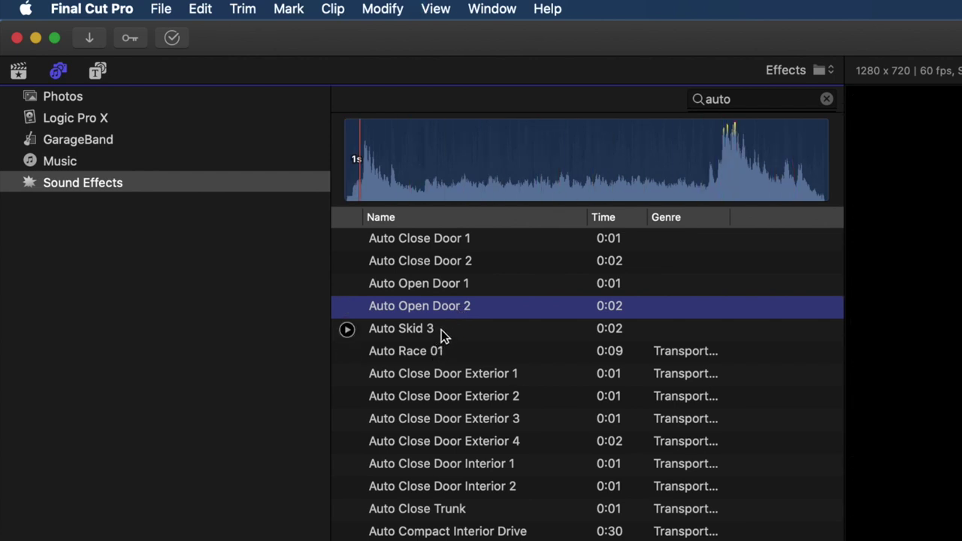
click(443, 331)
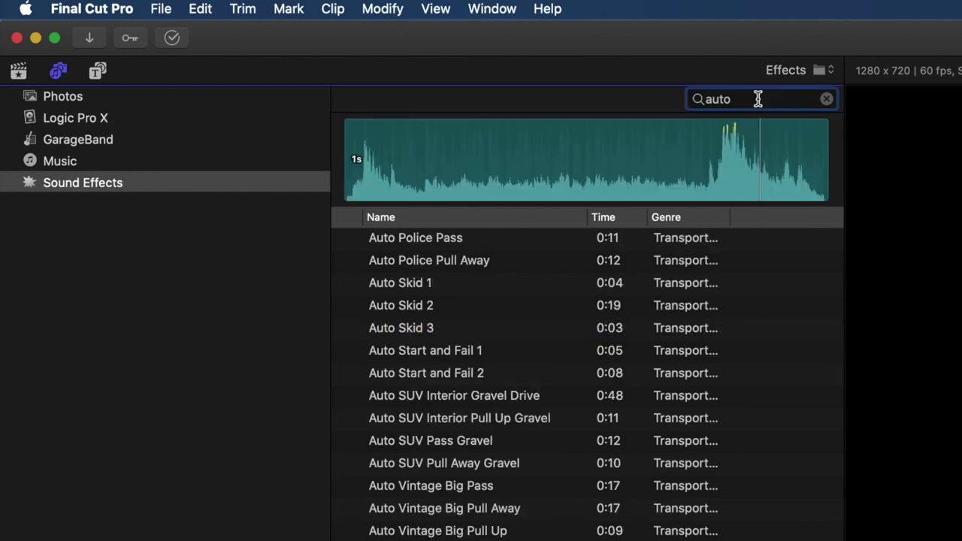
- Clear the search term and limit the list to the Sound Effects category, looking through its entries
key(BackSpace)
key(BackSpace)
key(BackSpace)
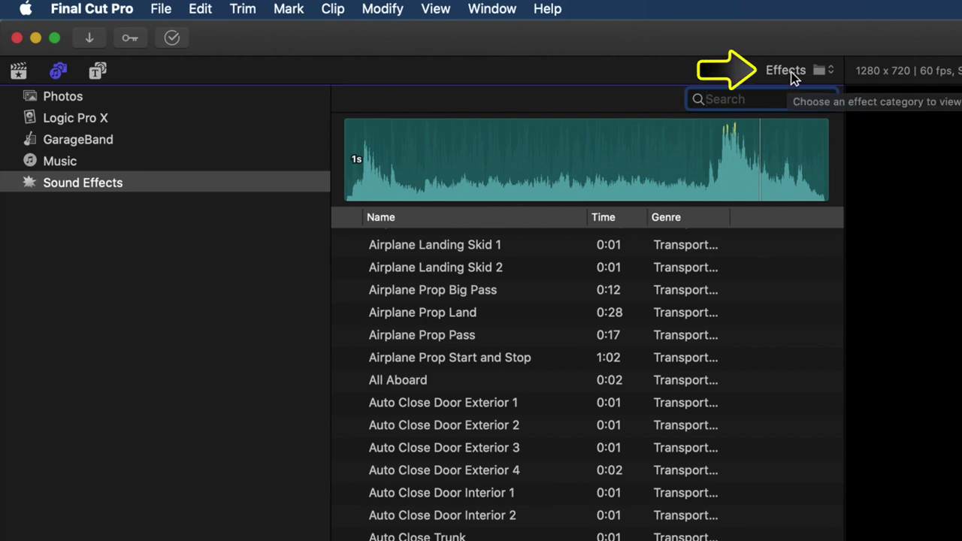
click(791, 71)
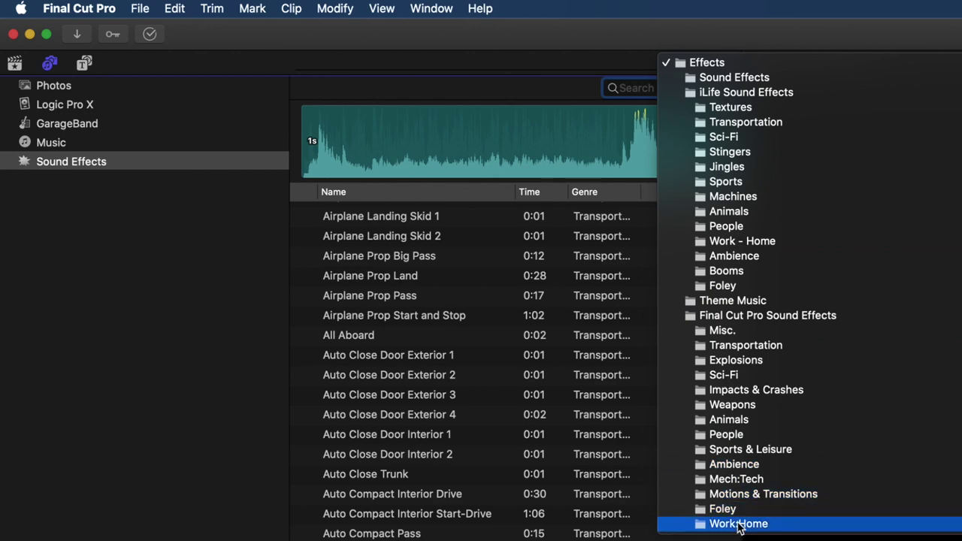
click(740, 78)
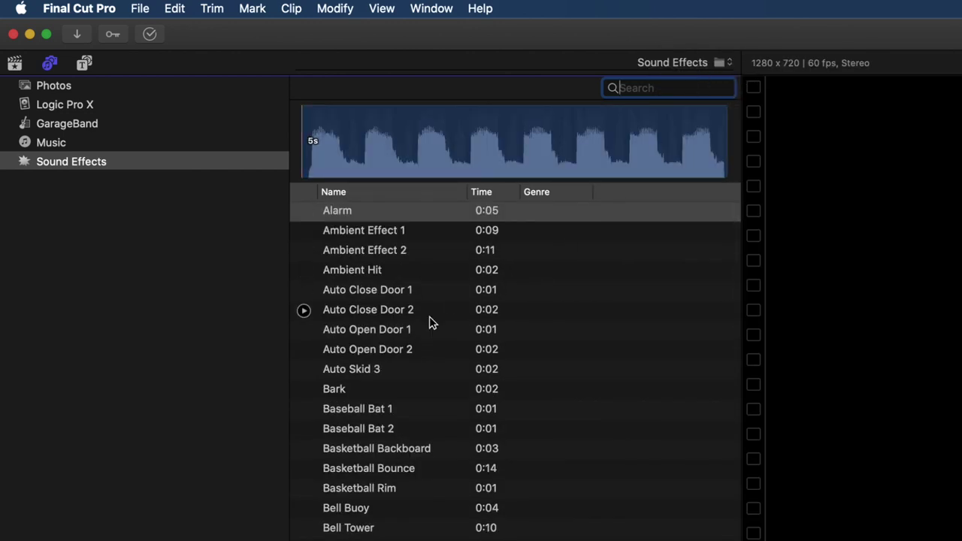
scroll(430, 323, down, 20)
scroll(430, 323, up, 15)
- Switch the effect category to iLife Sound Effects and look through its entries
click(722, 64)
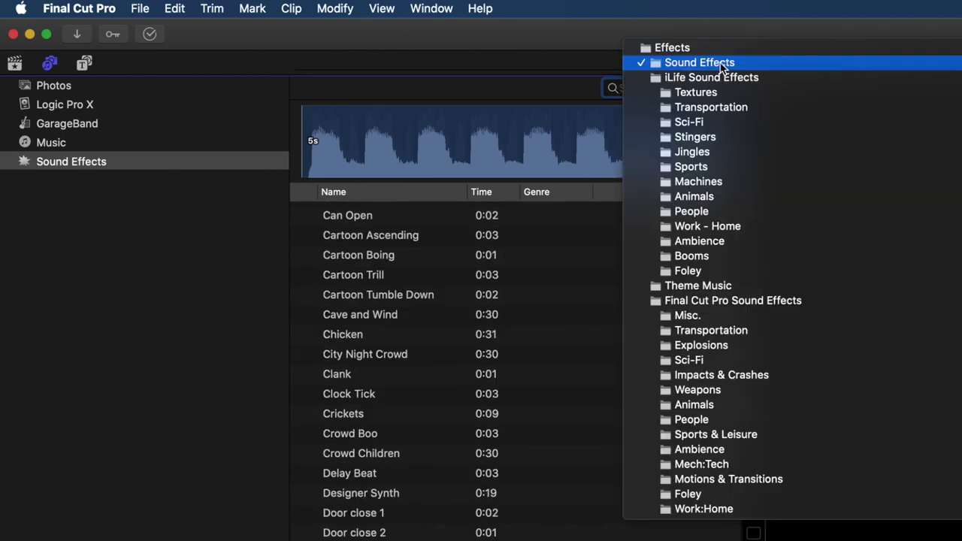
click(699, 79)
scroll(490, 300, down, 10)
scroll(489, 301, down, 10)
scroll(490, 301, up, 12)
- Narrow the list to the Textures category and check Dramatic Accent 01, Mystery Accents 01 and Mystery Accents 03
click(700, 66)
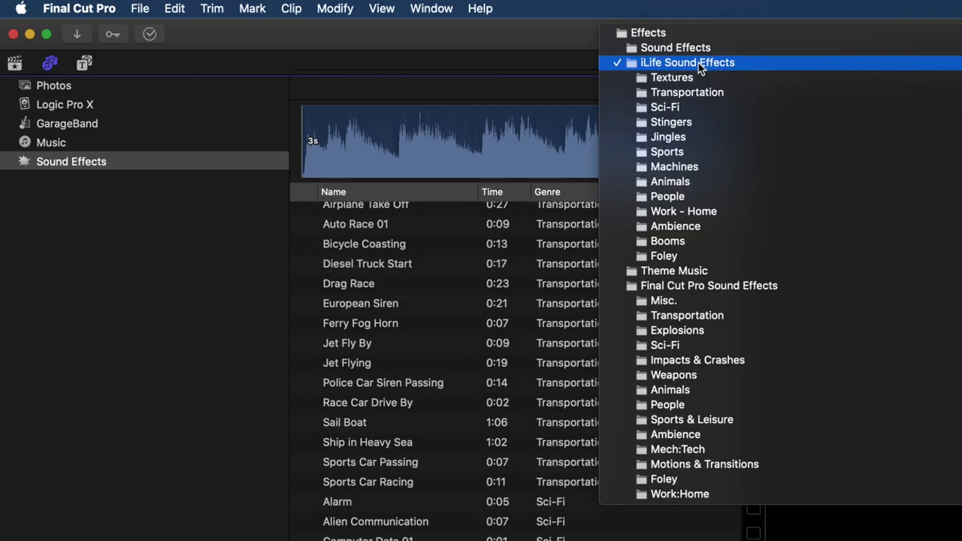
click(696, 79)
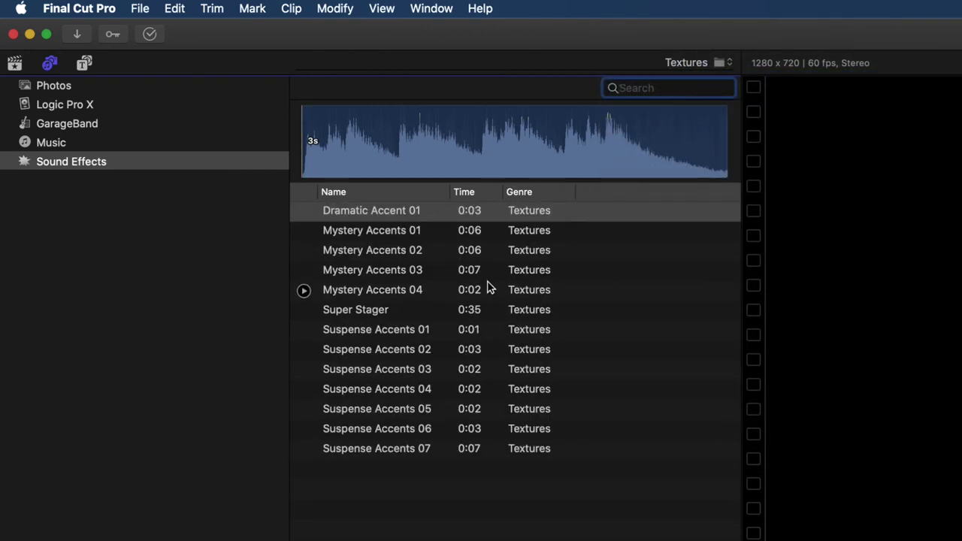
click(400, 214)
click(398, 232)
click(414, 271)
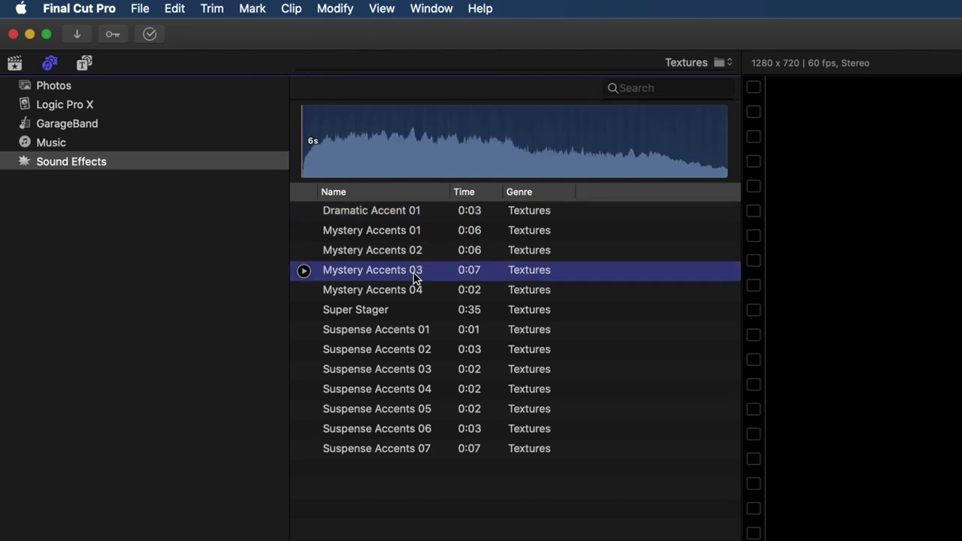
- Preview the suspense sounds Suspense Accents 03, Suspense Accents 04 and Suspense Accents 01
click(423, 369)
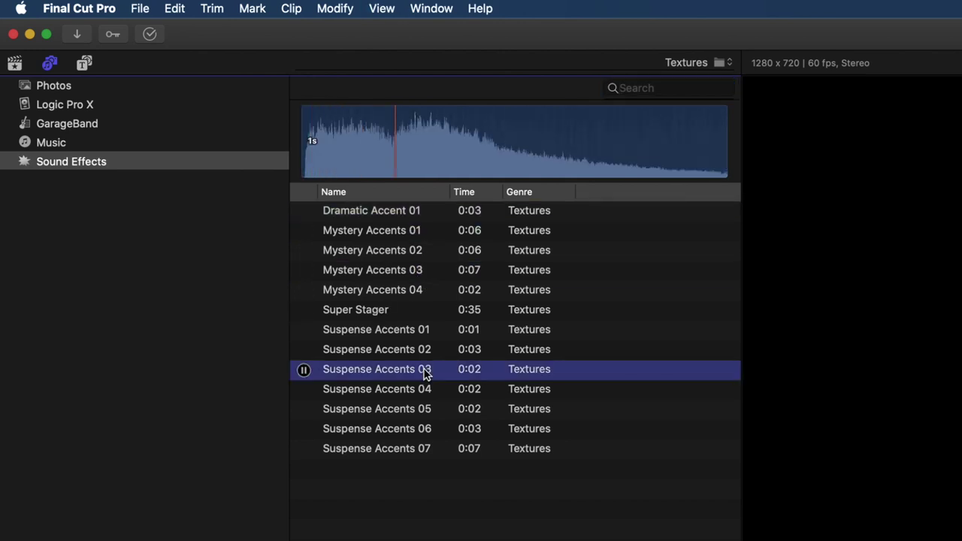
click(429, 395)
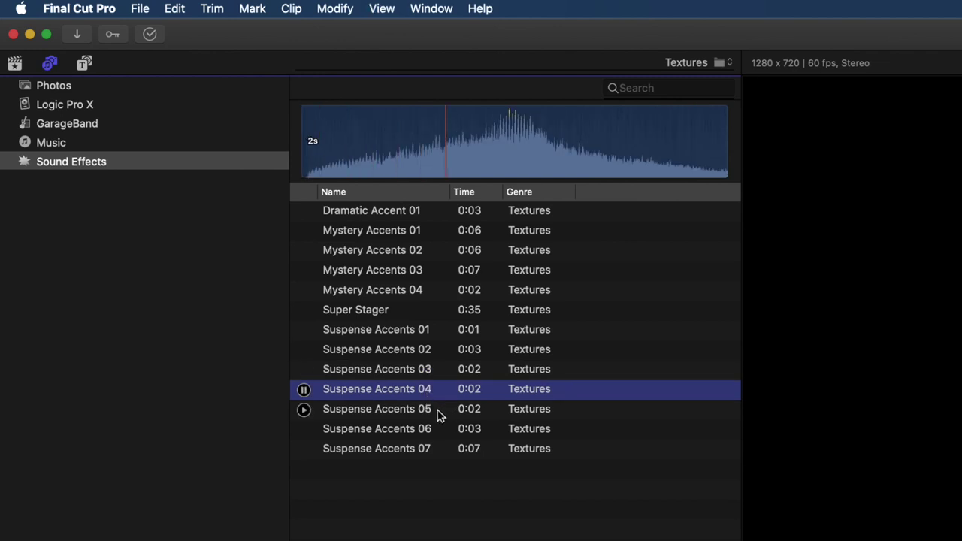
click(489, 330)
- Switch to the Sci-Fi category of iLife Sound Effects and preview Computer Data 04, Shuttle Landing and Star Drive Engaged
click(725, 64)
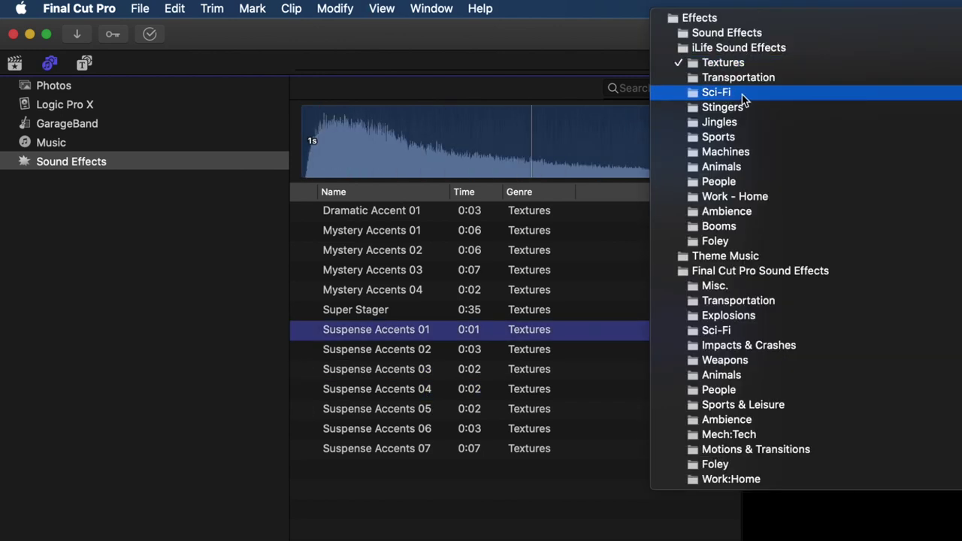
click(742, 96)
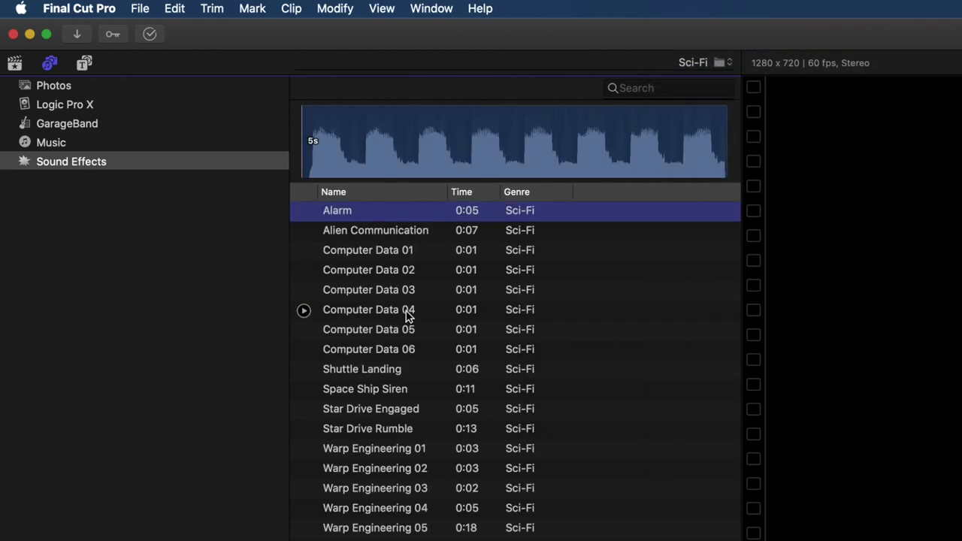
click(406, 314)
key(space)
click(392, 376)
key(space)
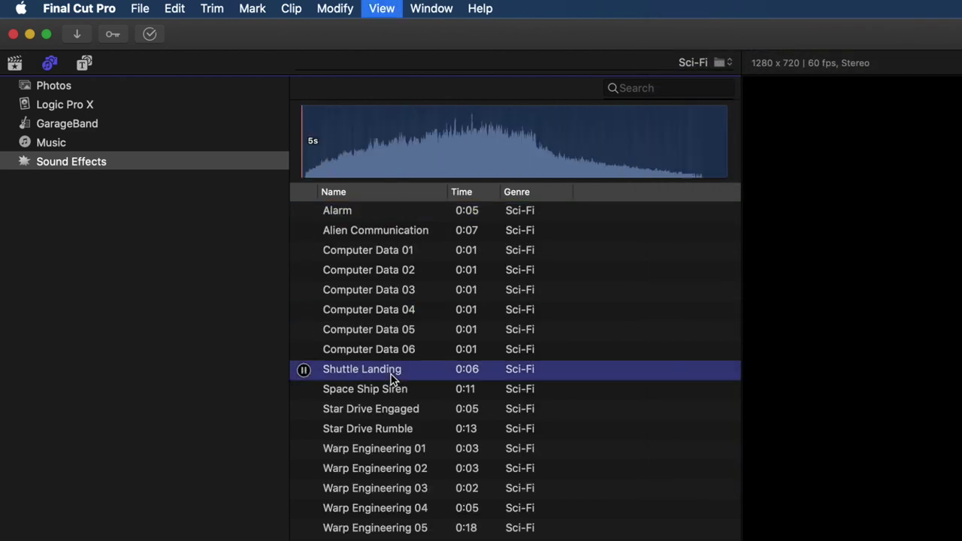
click(397, 415)
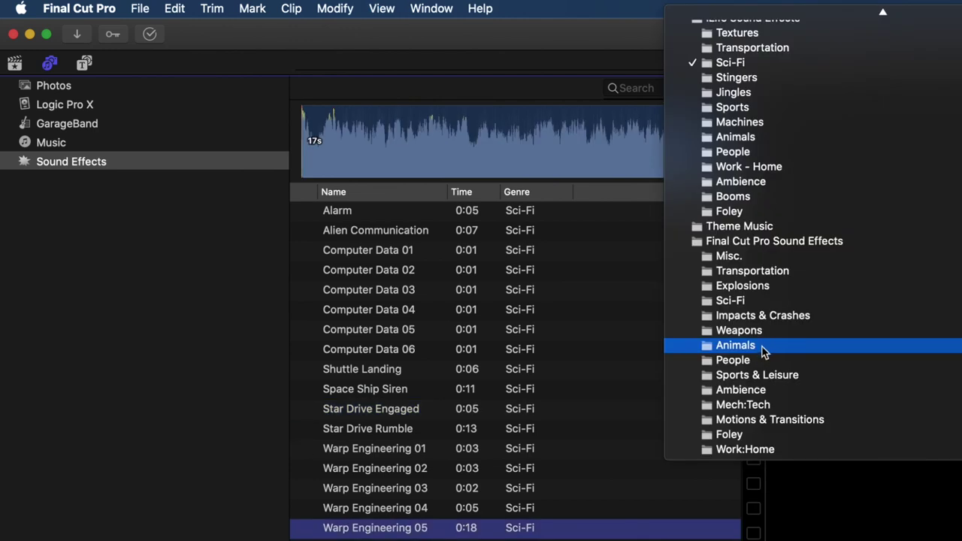
- Switch to the Animals category of Final Cut Pro Sound Effects and preview Bird Chicken 1, Bird Crow and Bird Duck
click(764, 347)
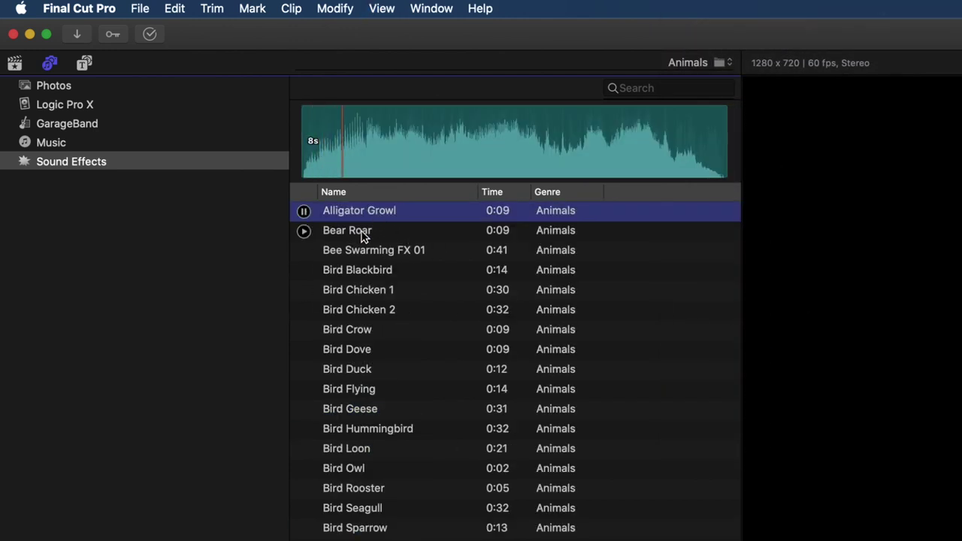
click(368, 293)
key(space)
click(375, 336)
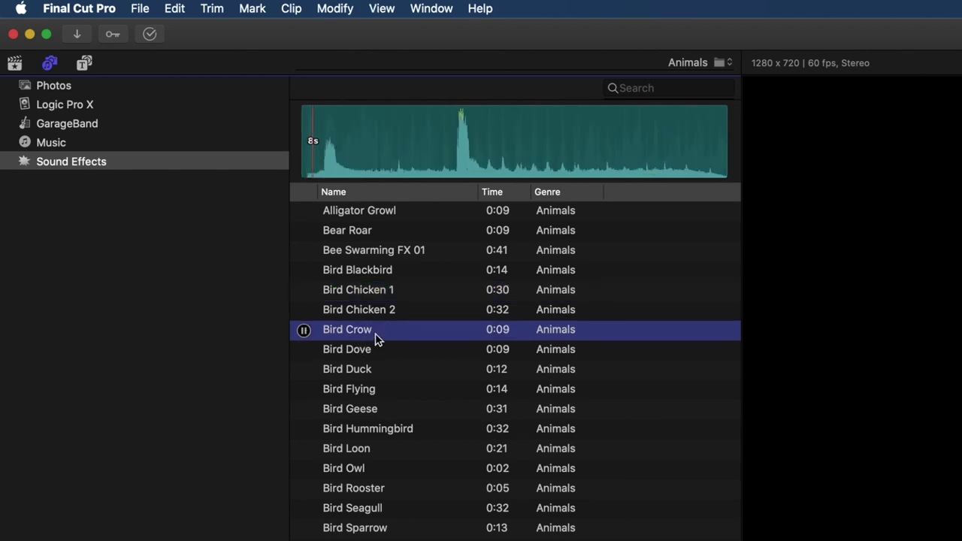
click(361, 374)
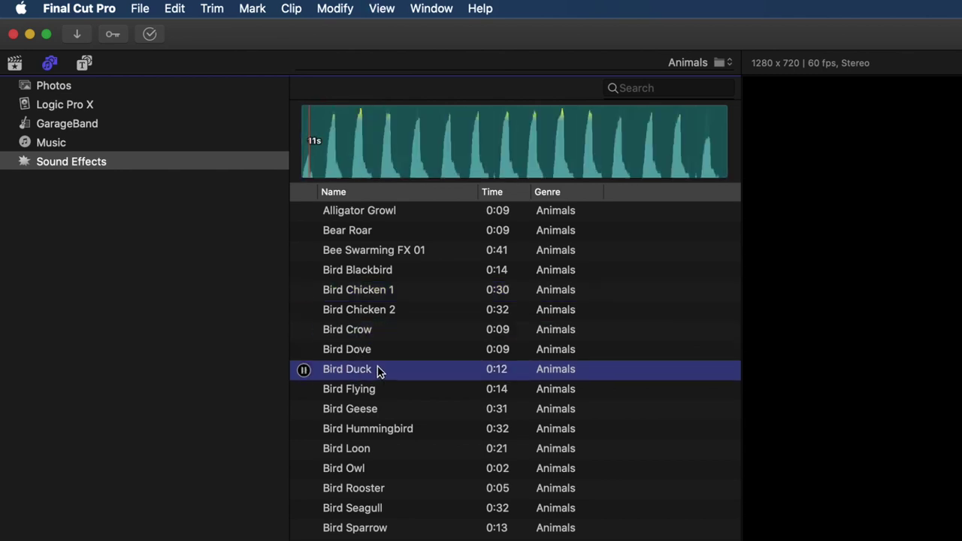
- Set the category back to the top-level Effects folder and return to the start of the full list
click(710, 66)
scroll(793, 128, up, 5)
scroll(786, 113, up, 2)
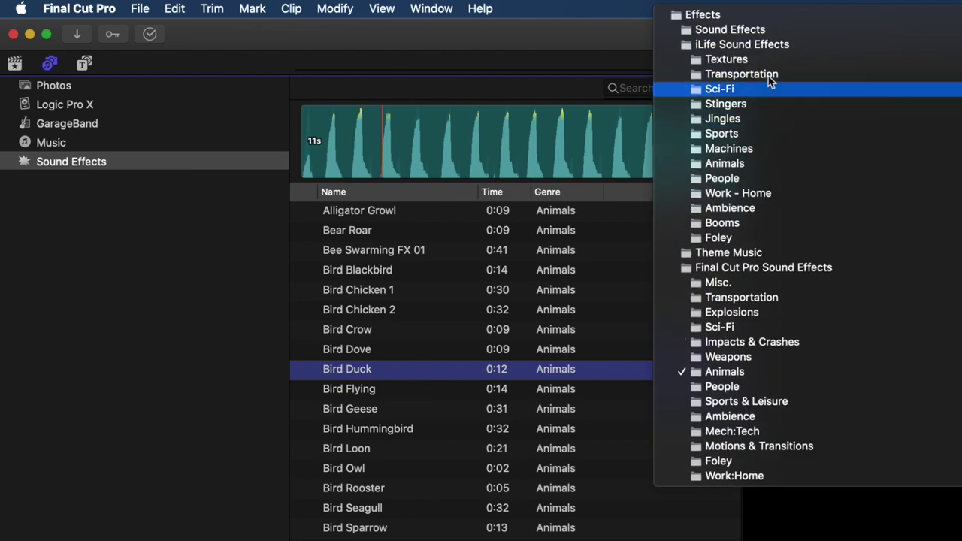
click(685, 26)
scroll(392, 248, up, 5)
scroll(392, 244, up, 20)
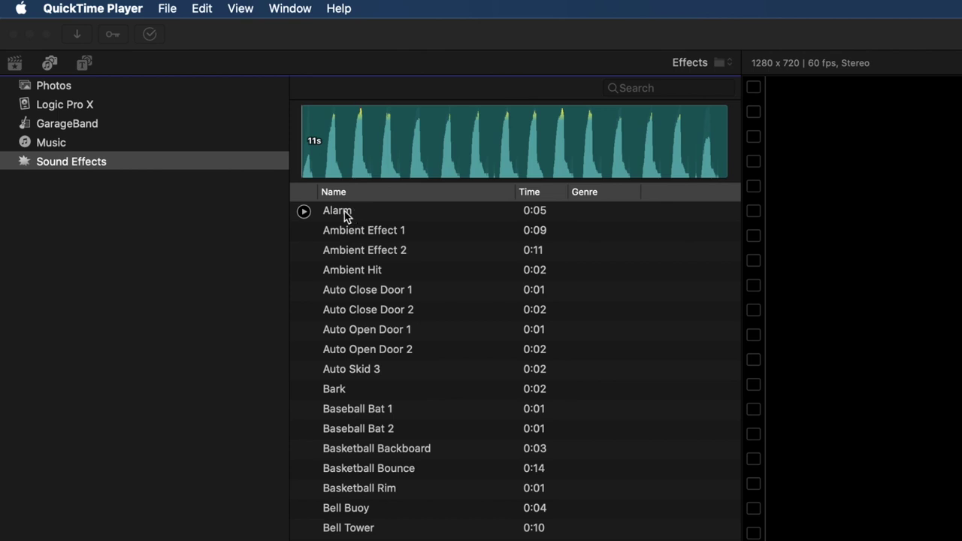
- Preview Alarm, step through the following entries to Auto Close Door 1, and play Bark
click(345, 215)
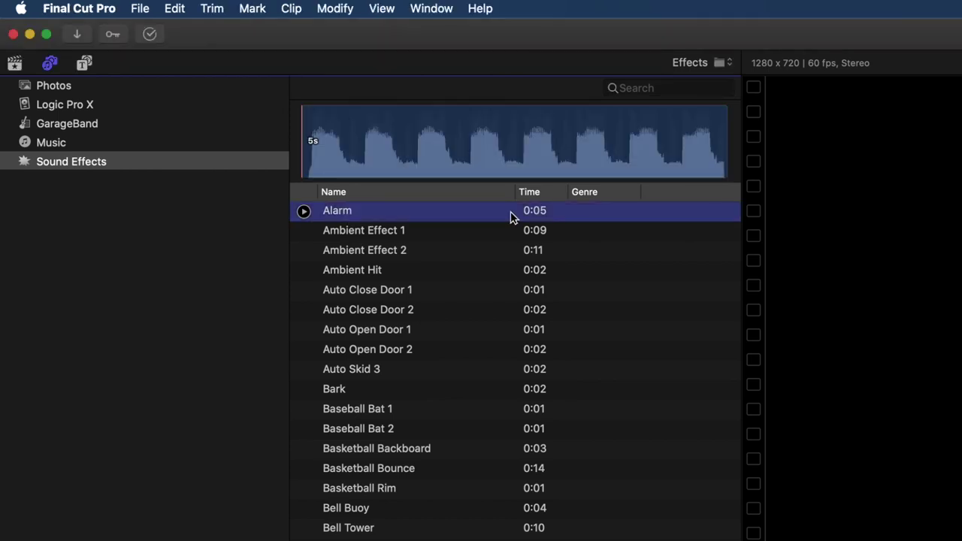
key(space)
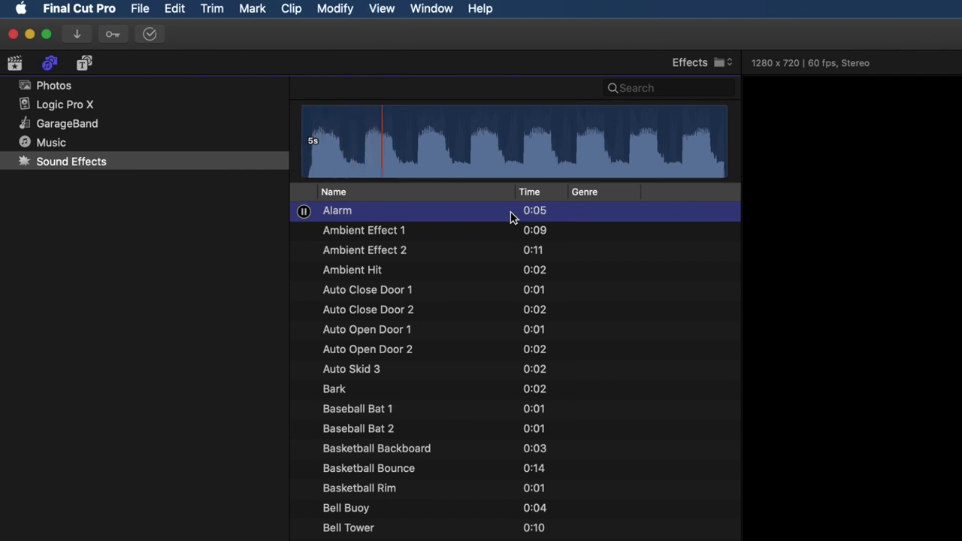
key(Down)
key(Down)
key(Down)
key(Down)
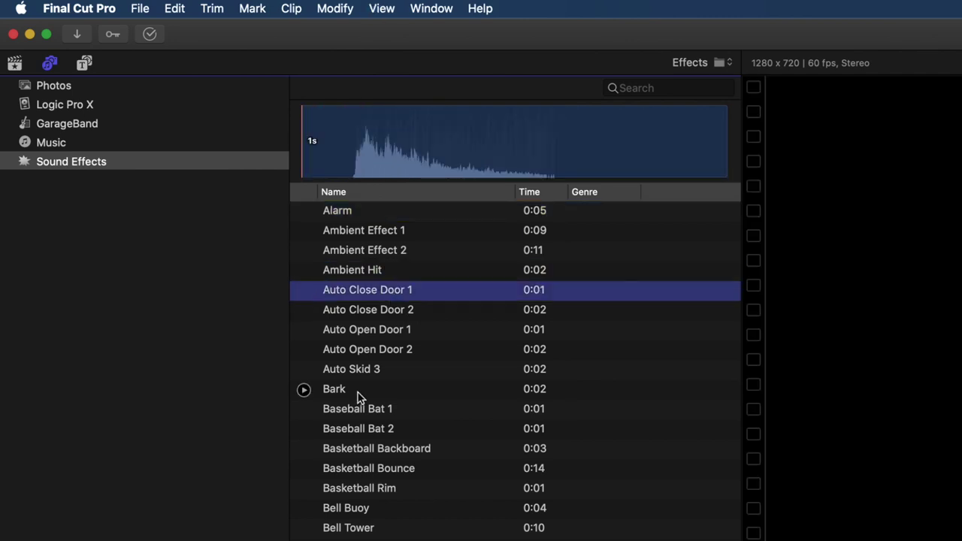
click(357, 390)
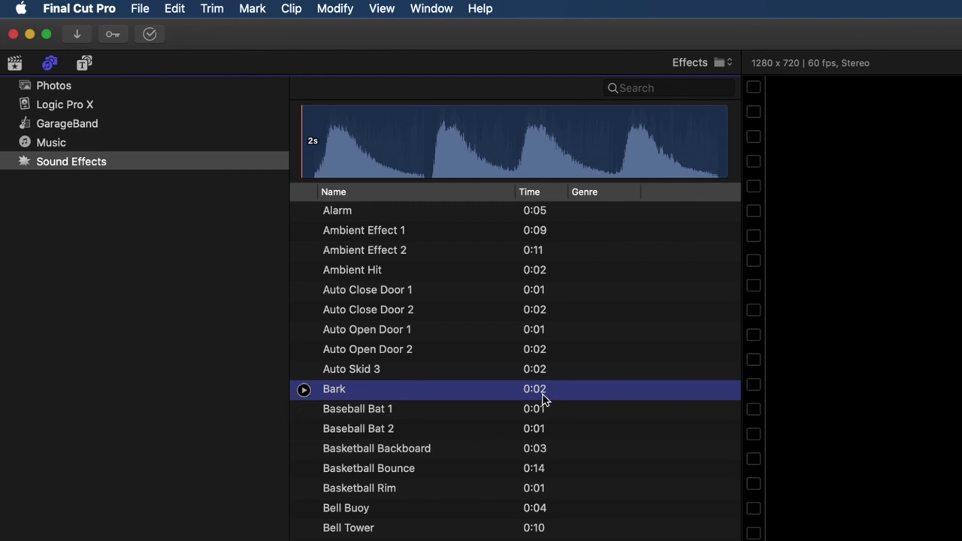
key(space)
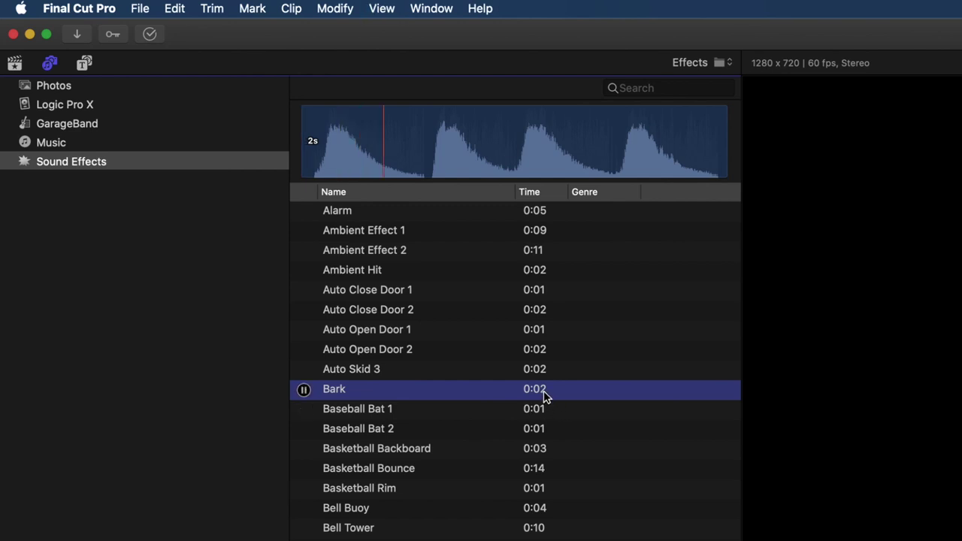
- Check the sports sounds Basketball Rim, Baseball Bat 1 and Basketball Bounce
scroll(545, 396, down, 3)
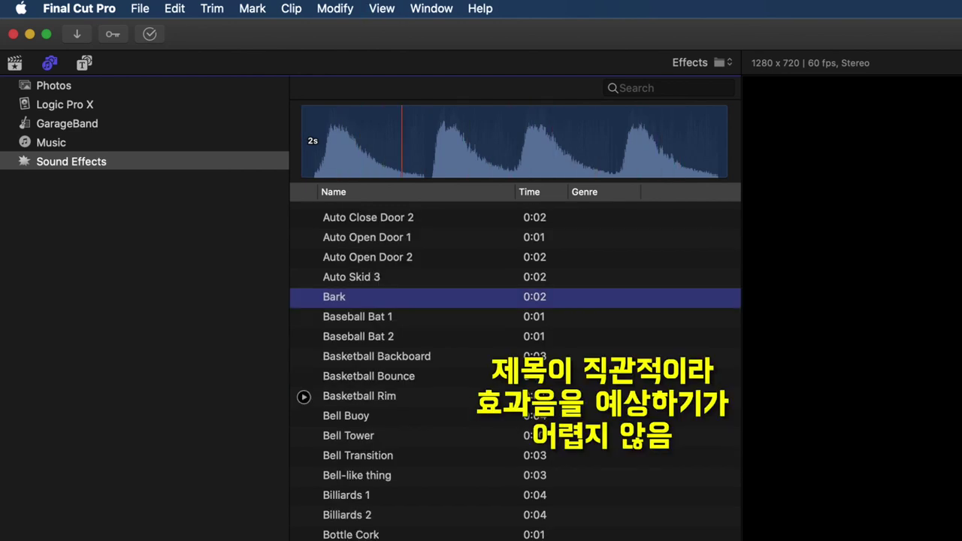
click(380, 402)
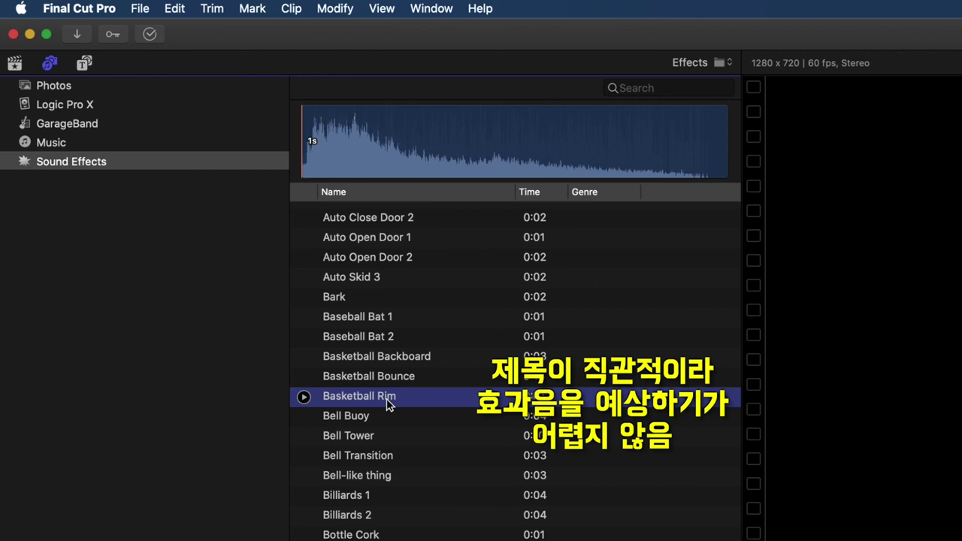
click(359, 322)
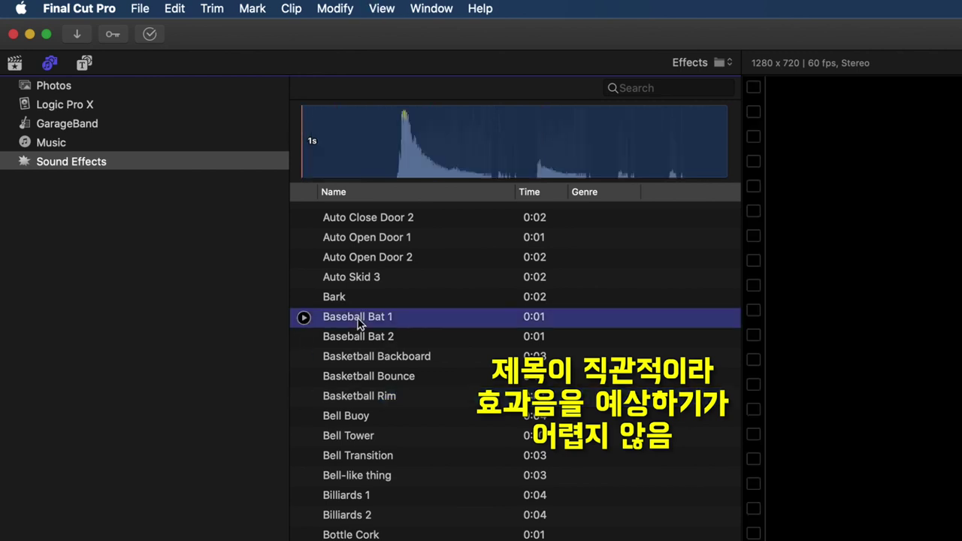
key(space)
key(space)
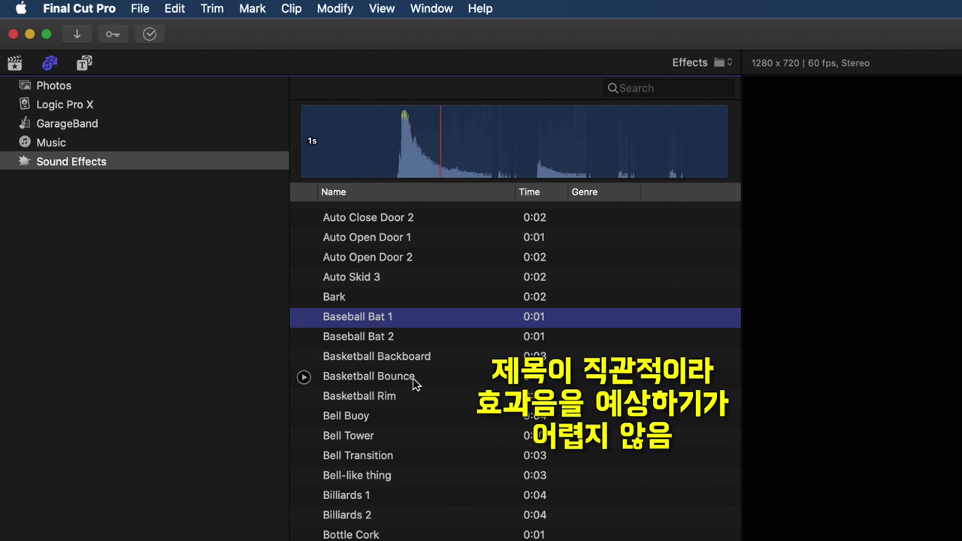
click(415, 385)
key(space)
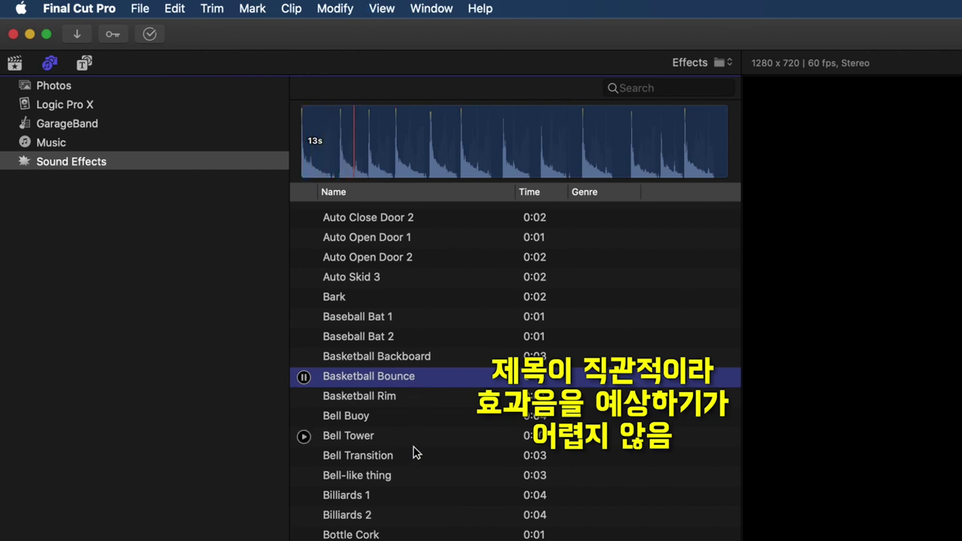
- Preview the bell sounds Bell-like thing, Bell Transition, Bell Tower and Bell Buoy, and return to Bell Transition
click(357, 468)
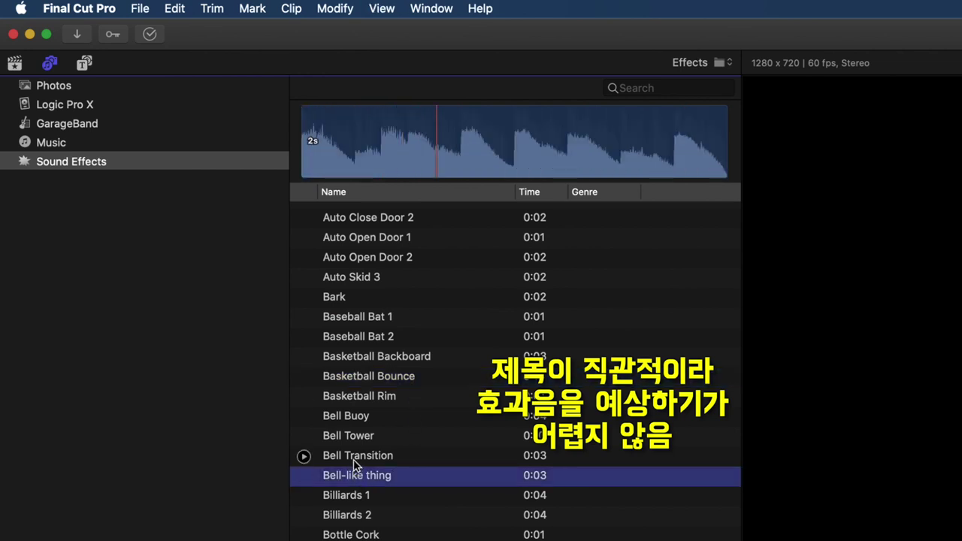
click(354, 458)
key(space)
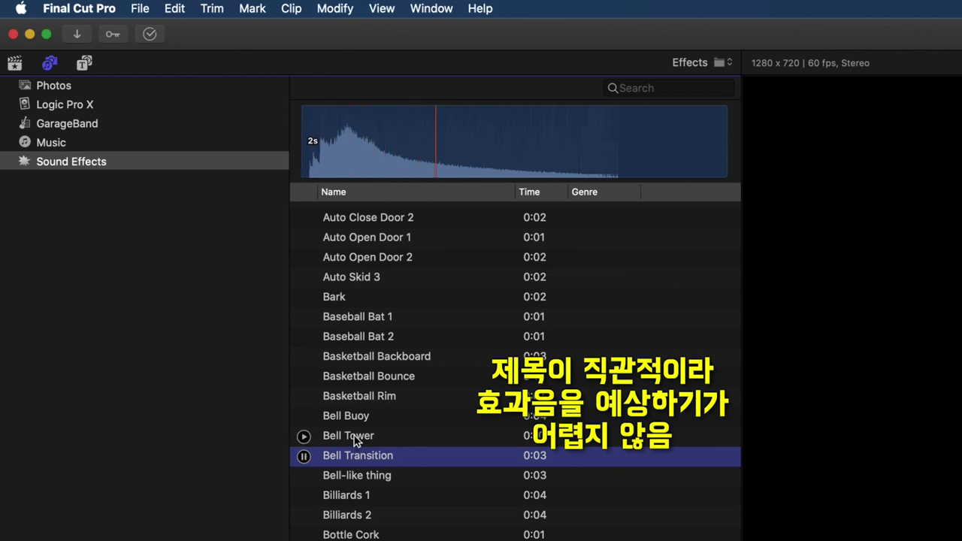
click(355, 441)
key(space)
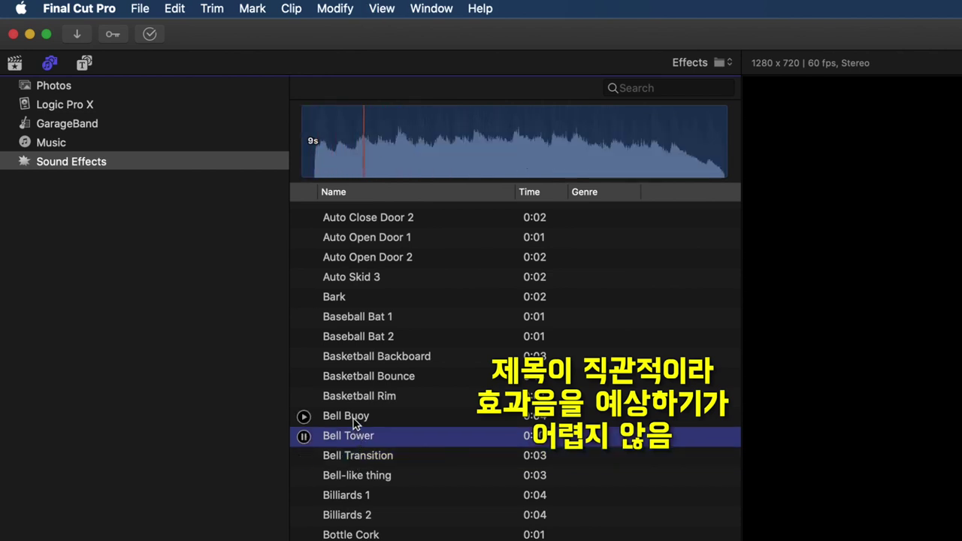
click(354, 418)
key(space)
click(357, 451)
- Preview the Can Open and Bubbles sound effects further down the list
scroll(356, 451, down, 5)
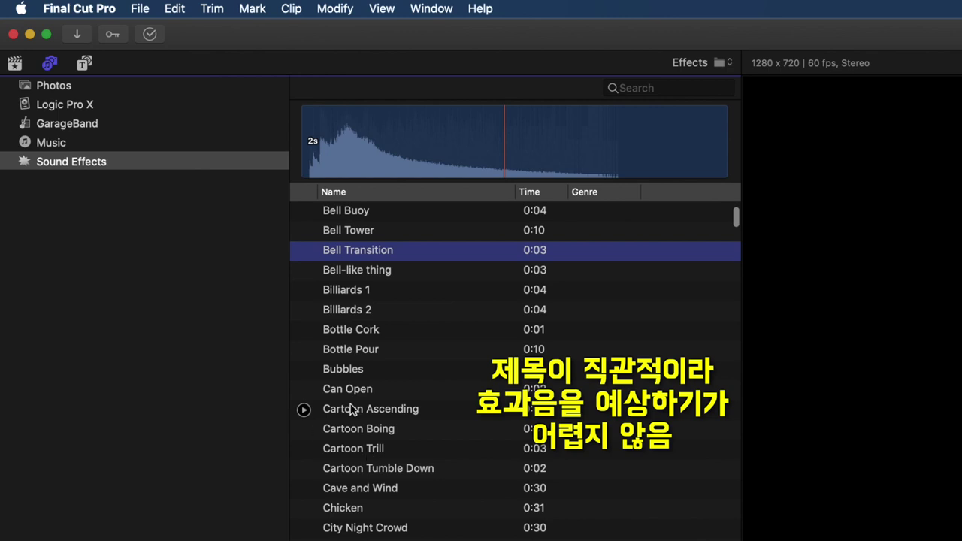
click(349, 389)
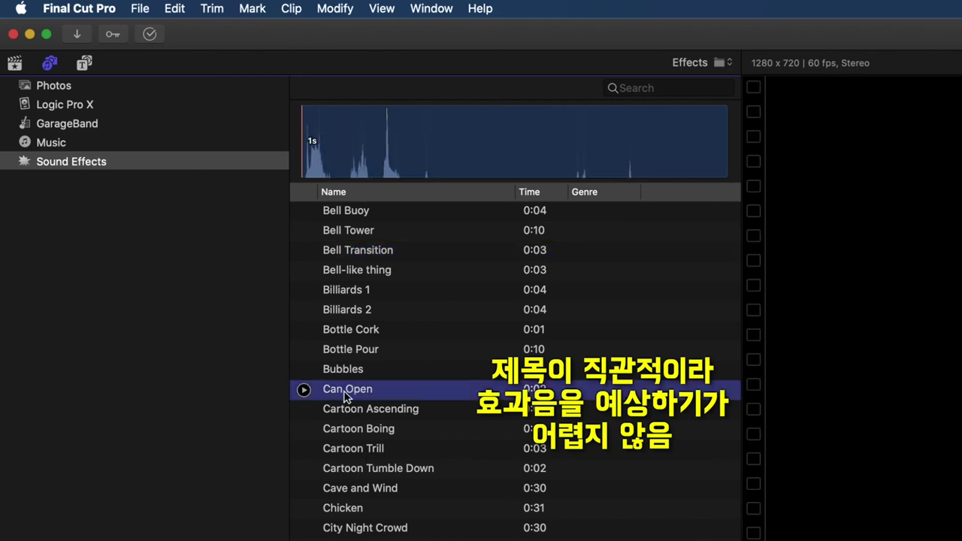
key(space)
click(356, 373)
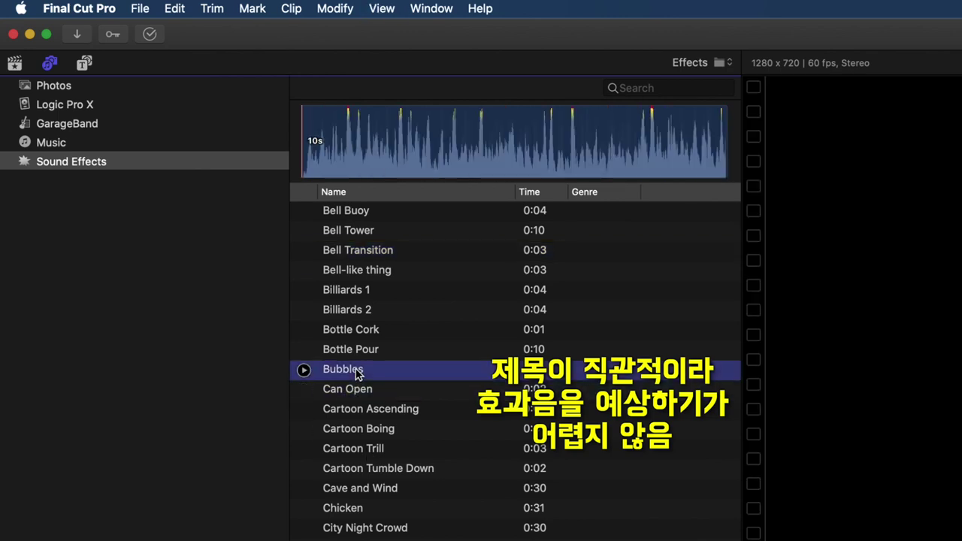
key(space)
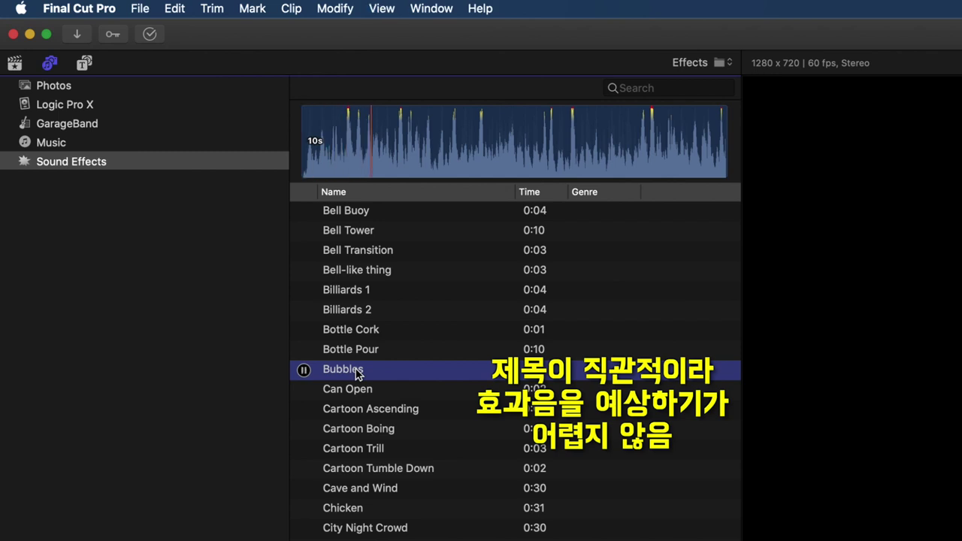
- Preview the Door Knock, Duck and Golf Hit 1 sound effects
scroll(373, 436, down, 5)
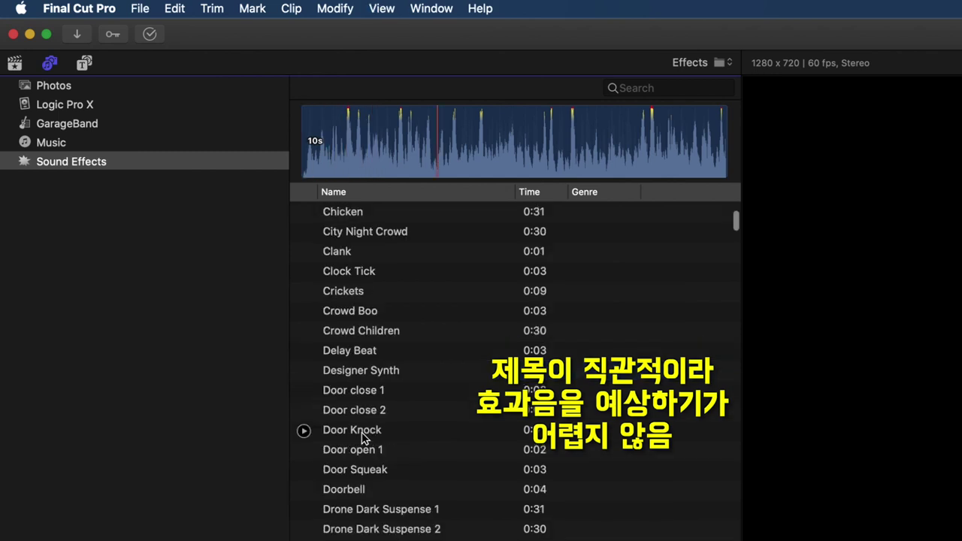
click(364, 439)
scroll(361, 439, down, 3)
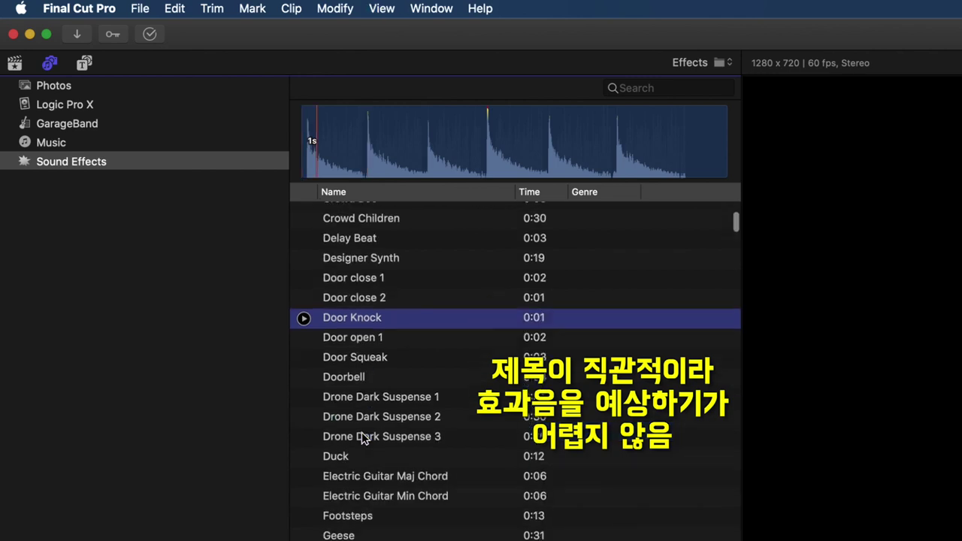
click(353, 439)
key(space)
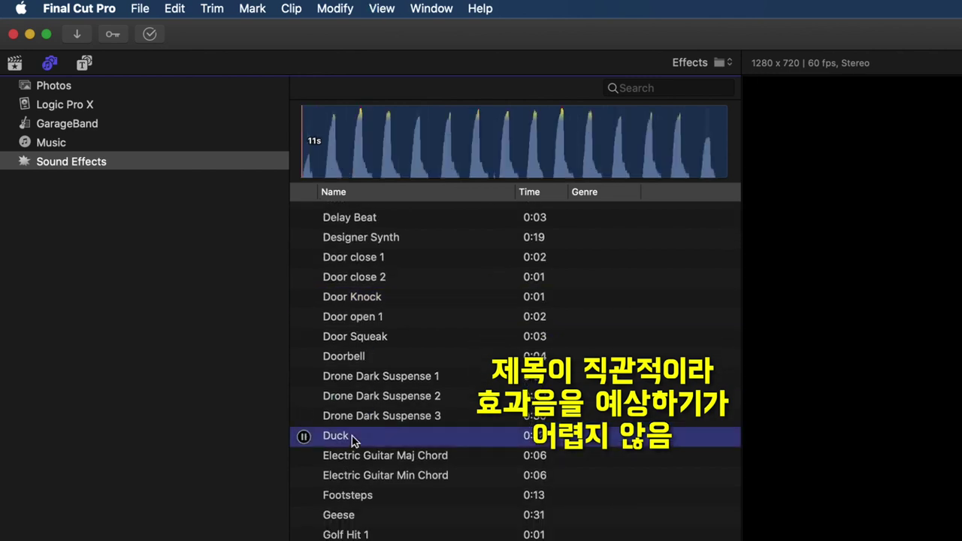
click(381, 535)
key(space)
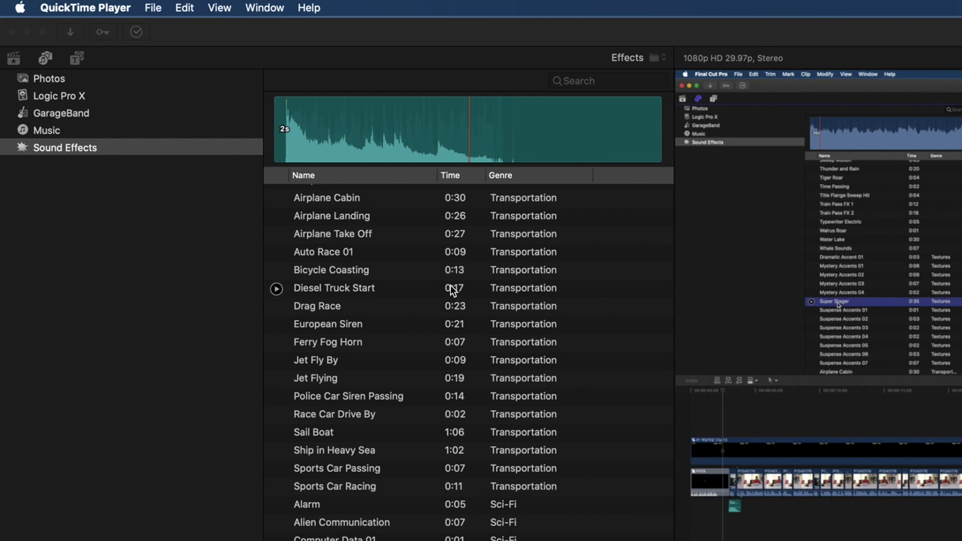
- Search the sound effects for "jin" and play the jingle 44th Street Long
click(604, 80)
text(jin)
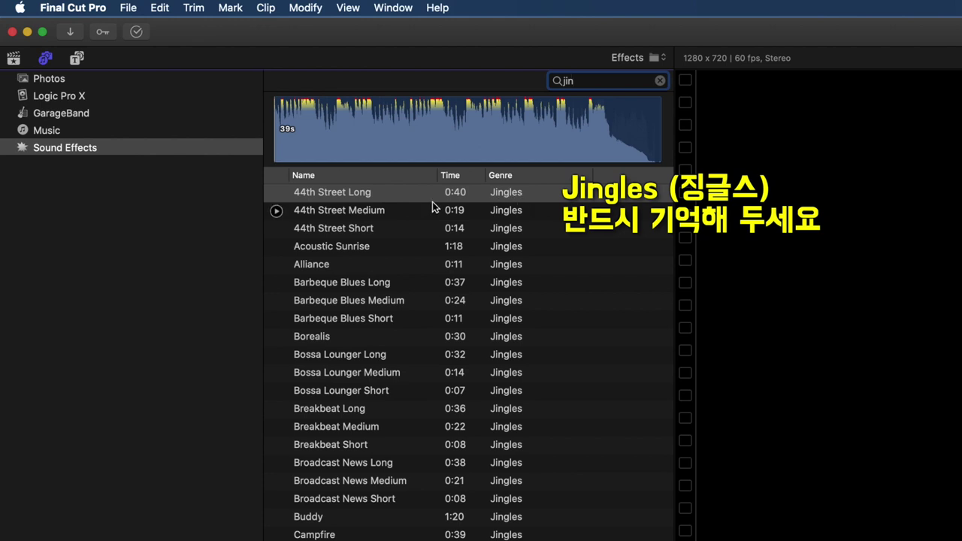
click(320, 195)
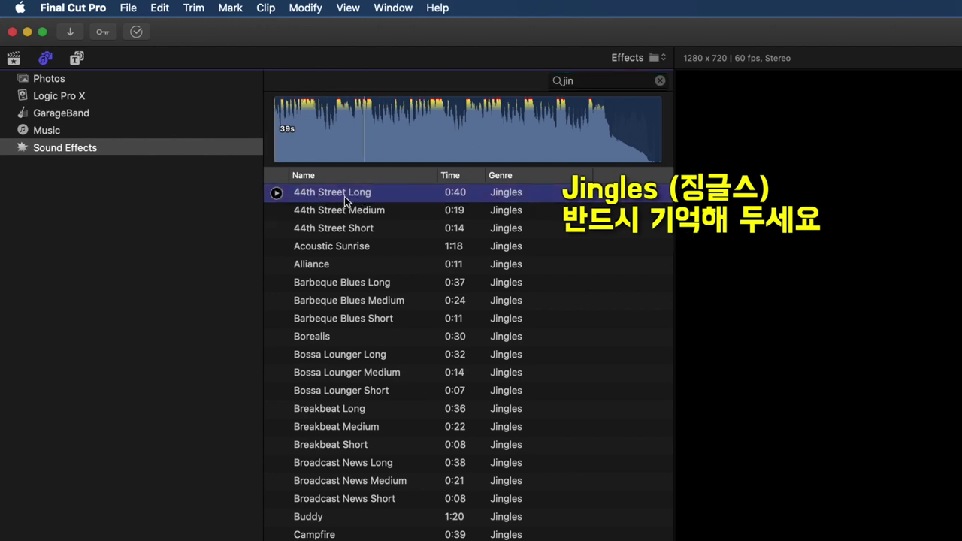
click(276, 192)
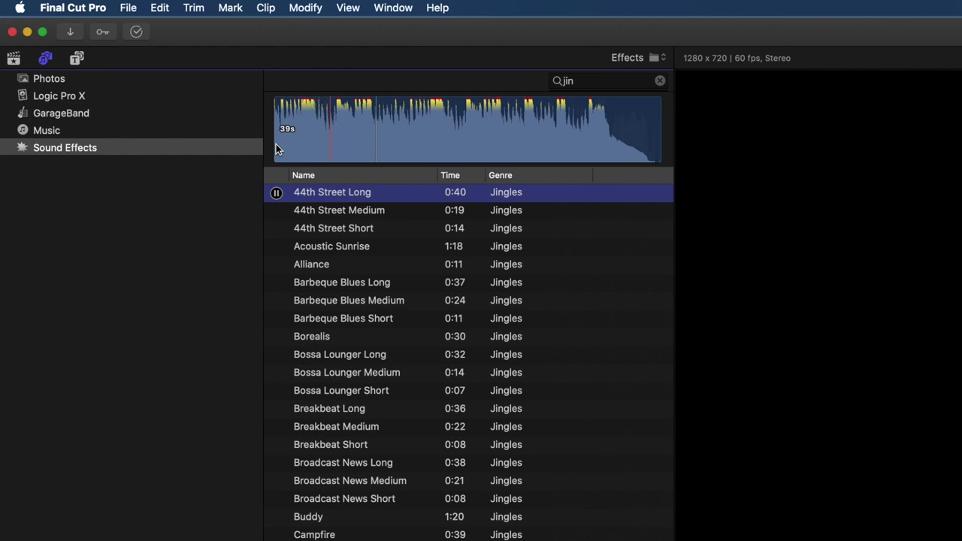
- Play the jingle 44th Street Long from other points on its waveform, and preview Alliance and Borealis
click(537, 131)
click(296, 142)
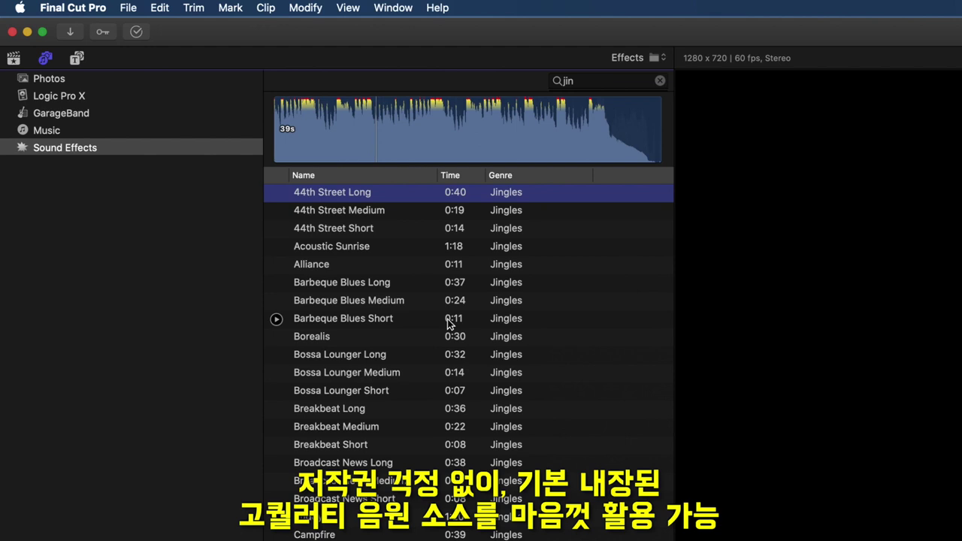
click(406, 272)
key(space)
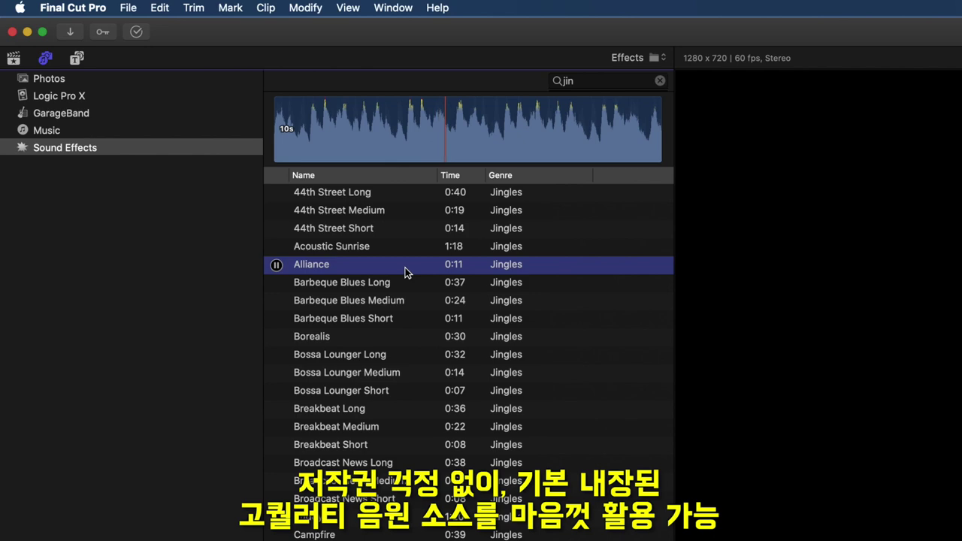
click(385, 337)
scroll(368, 444, down, 10)
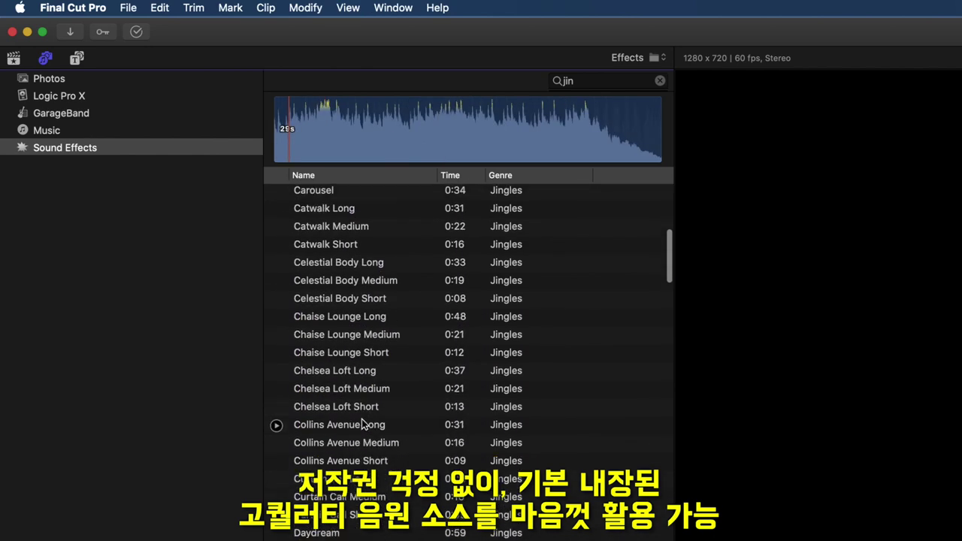
- Preview the jingles Collins Avenue Long and Dolce Vita further down the list
click(361, 425)
key(space)
scroll(363, 421, down, 3)
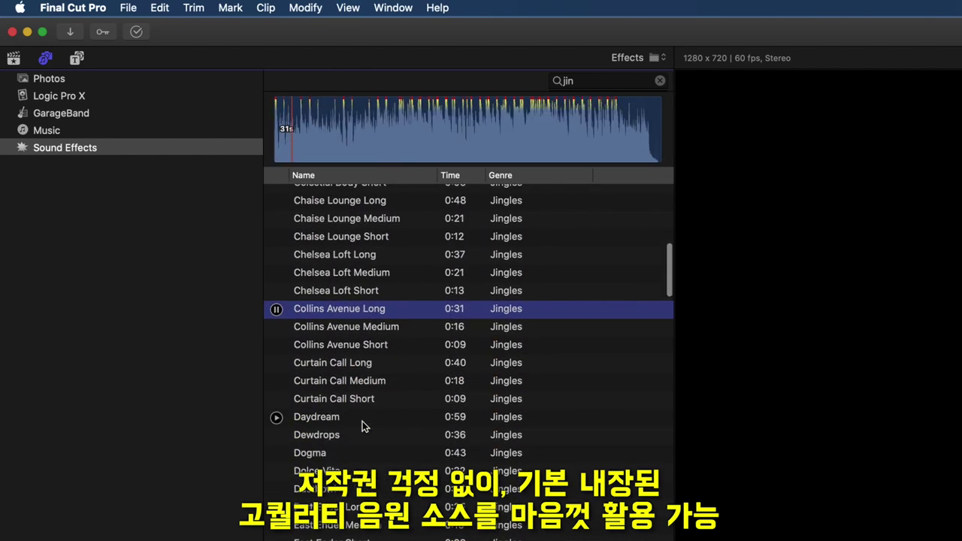
scroll(362, 421, down, 2)
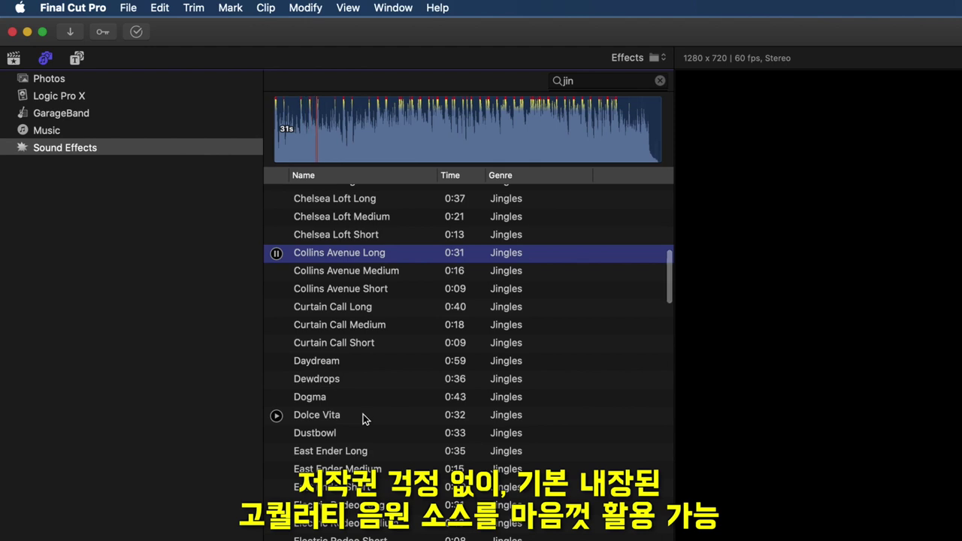
click(363, 415)
scroll(363, 417, down, 6)
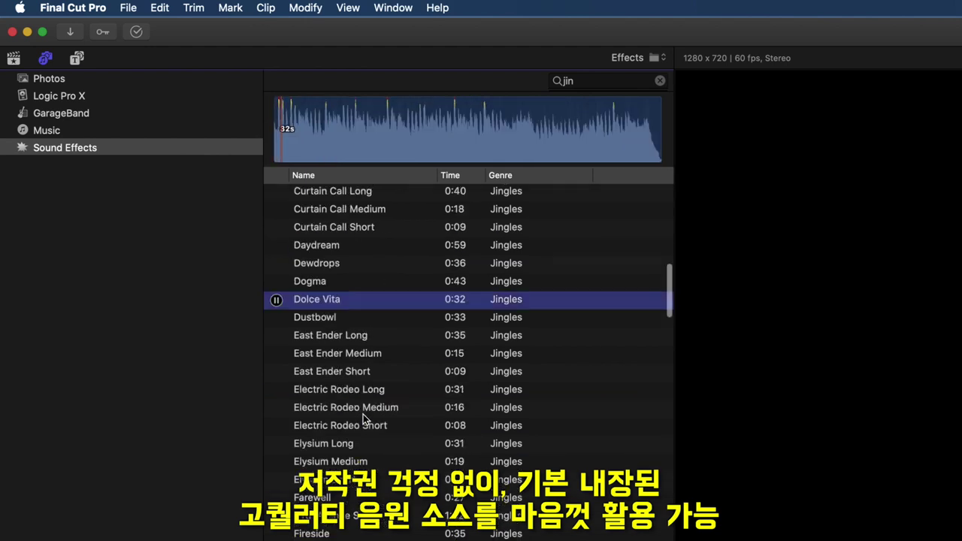
- Preview the jingles Flurry, Harbor and Heroes
click(368, 468)
scroll(369, 466, down, 5)
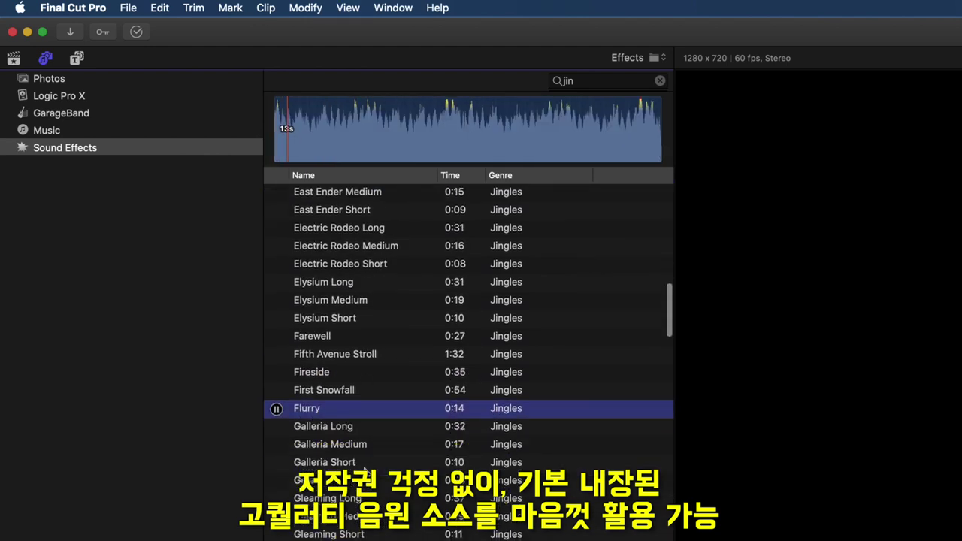
scroll(386, 447, down, 4)
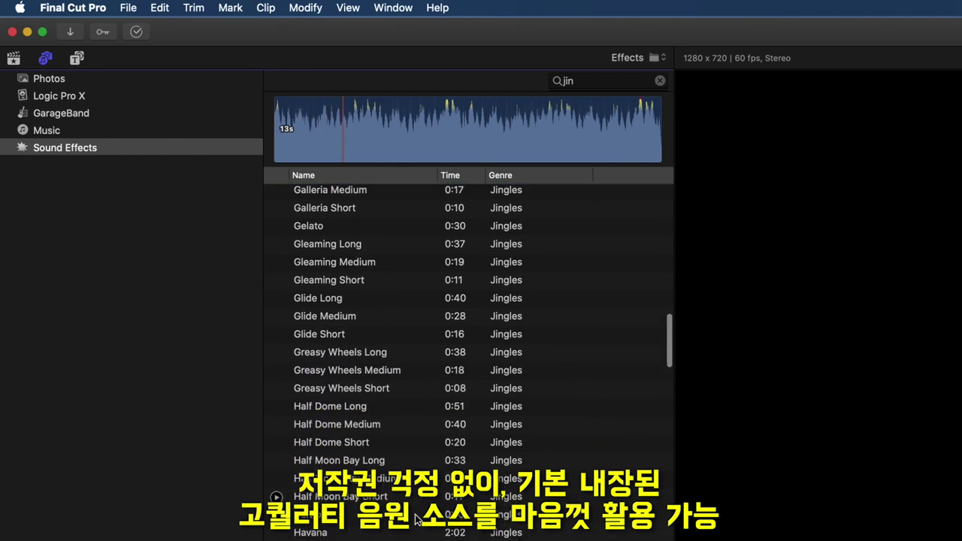
click(348, 8)
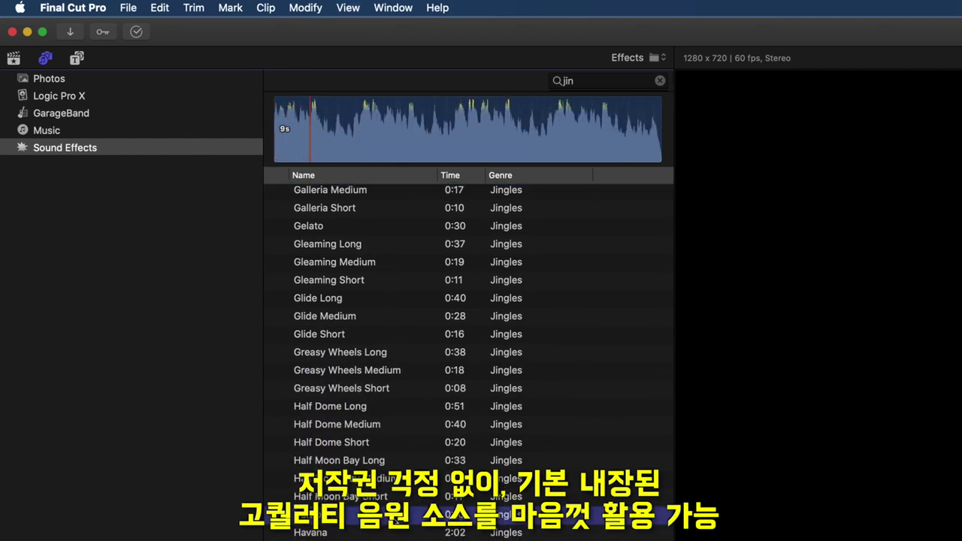
scroll(353, 353, down, 4)
click(354, 353)
click(380, 443)
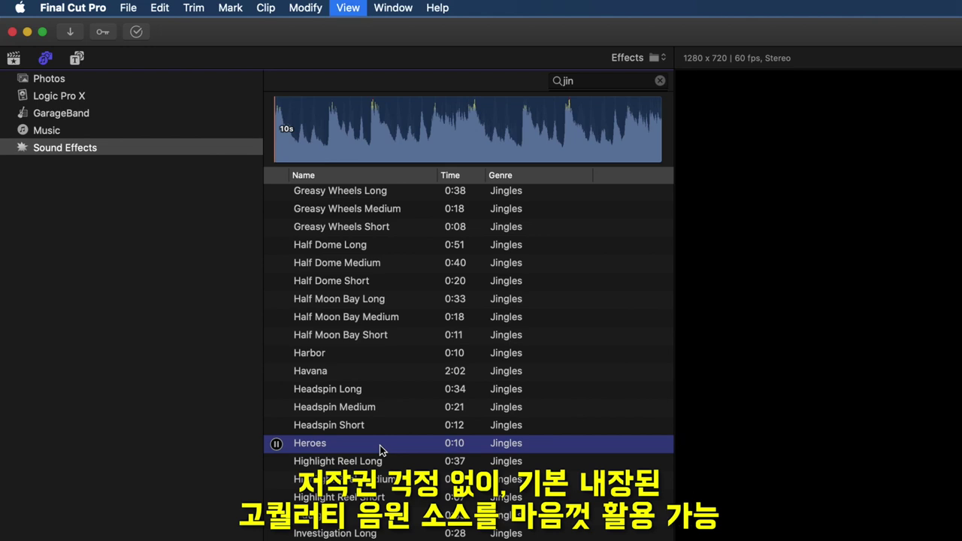
- Preview the jingles Pendulum, Phoenix and Pursuit
scroll(380, 451, down, 10)
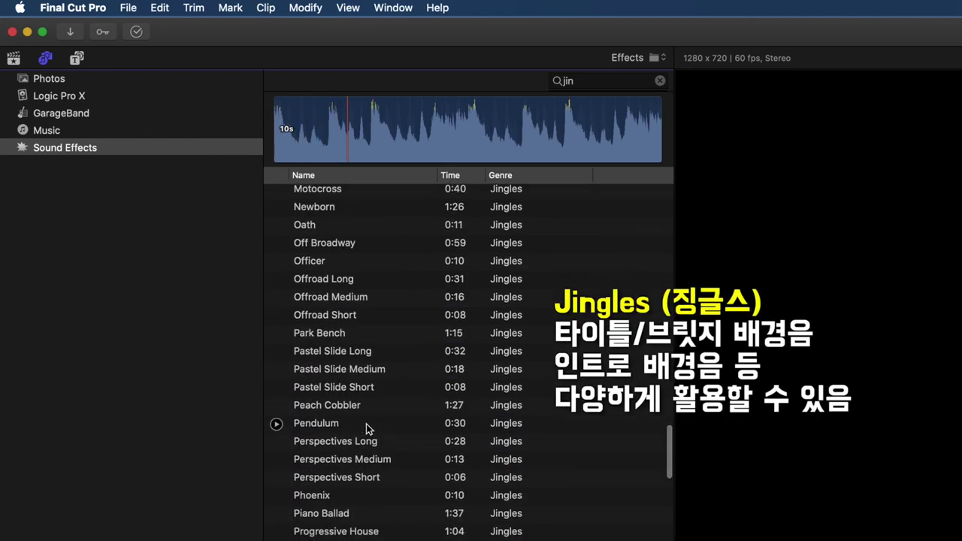
click(368, 425)
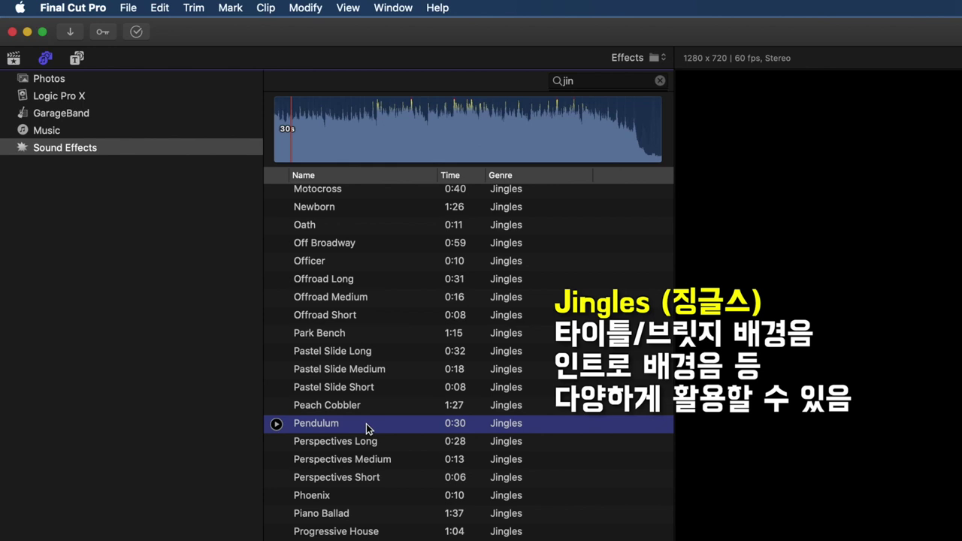
click(368, 499)
click(368, 540)
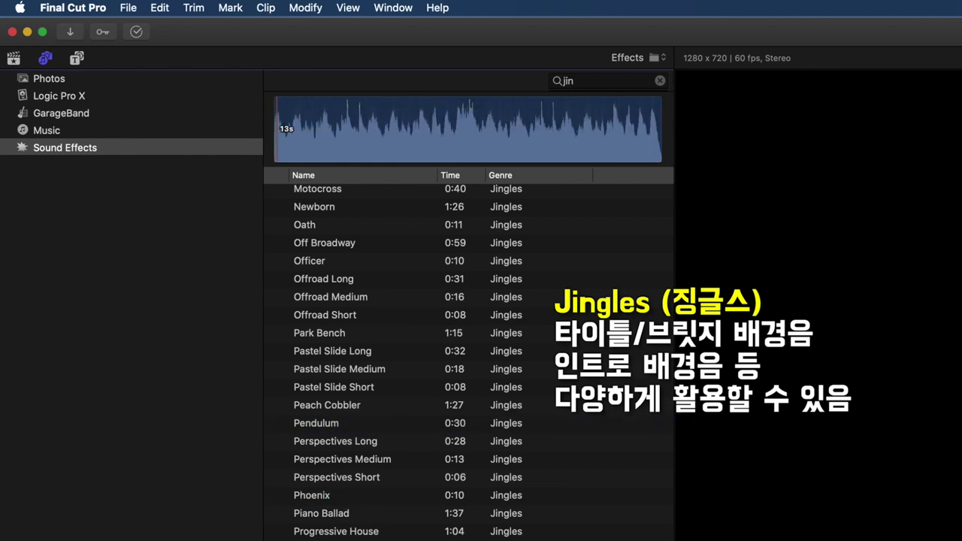
- Preview the jingle Soaring and look through the rest of the jingle list
scroll(339, 376, down, 10)
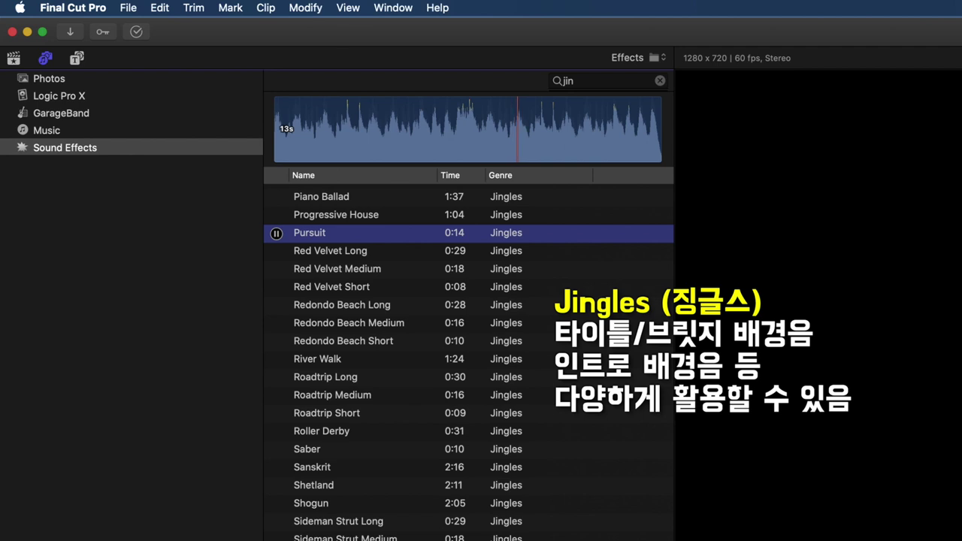
click(338, 540)
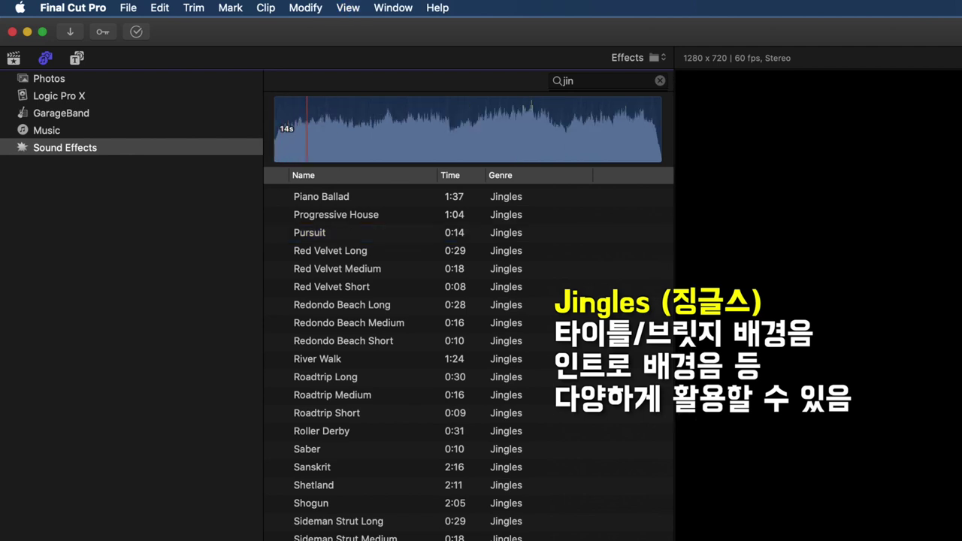
scroll(466, 361, down, 5)
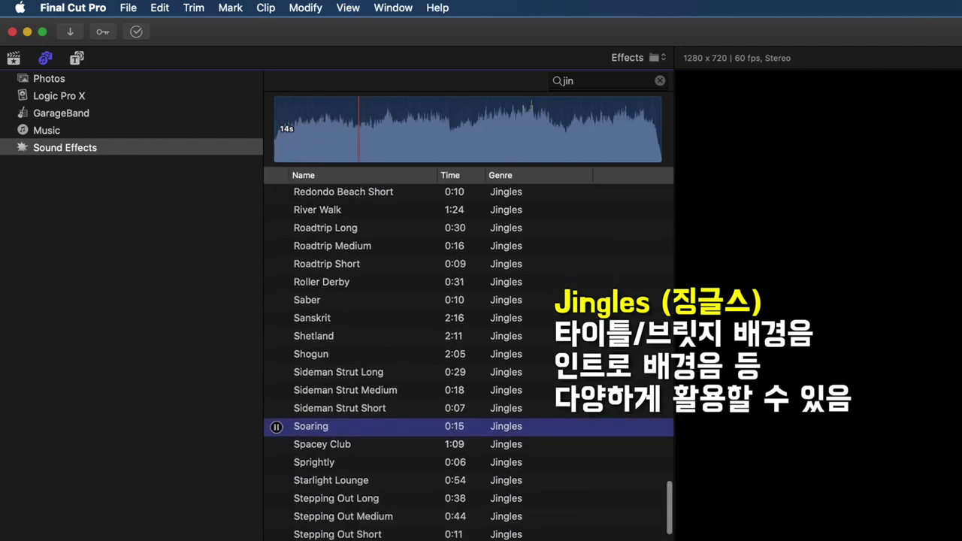
scroll(469, 363, up, 4)
scroll(469, 362, down, 12)
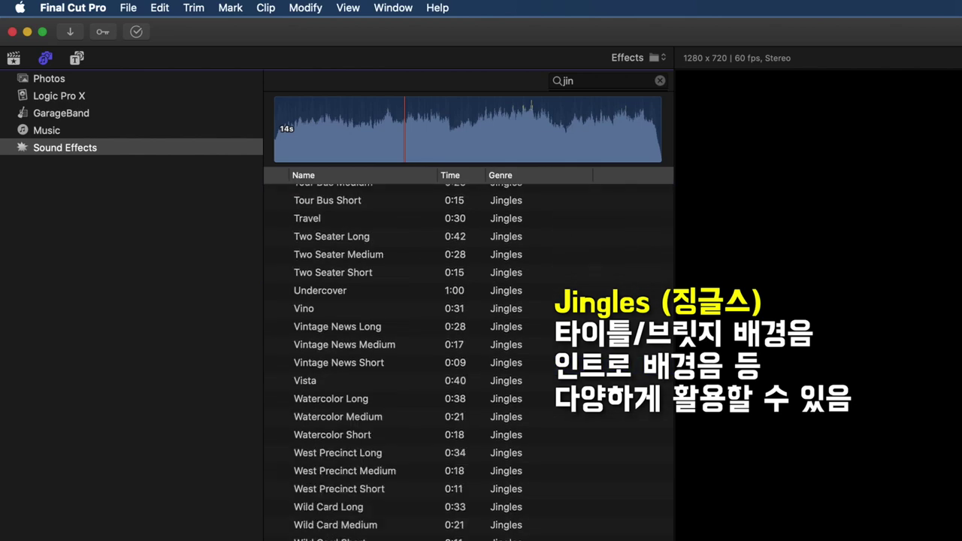
scroll(470, 363, up, 20)
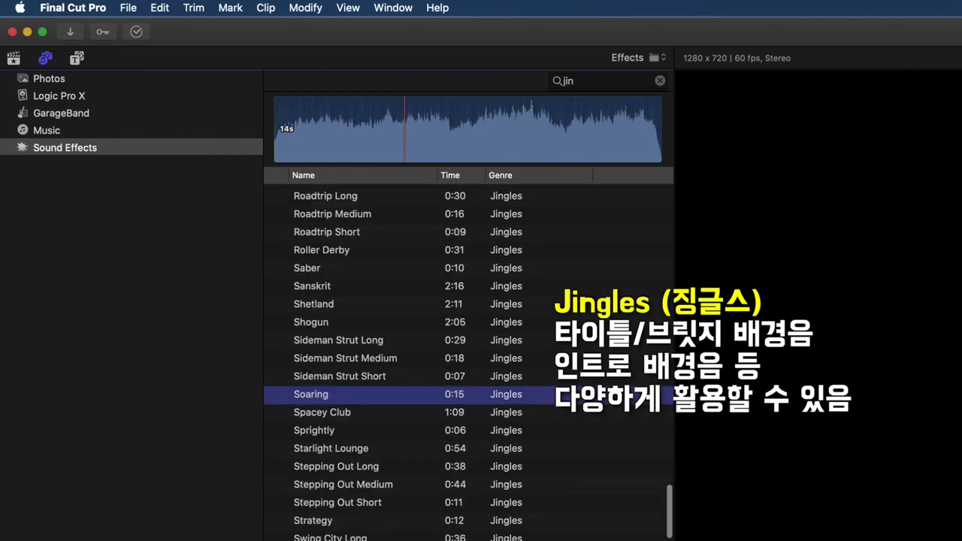
- Compare the Long, Medium and Short versions of the 44th Street jingle
mouse_move(387, 198)
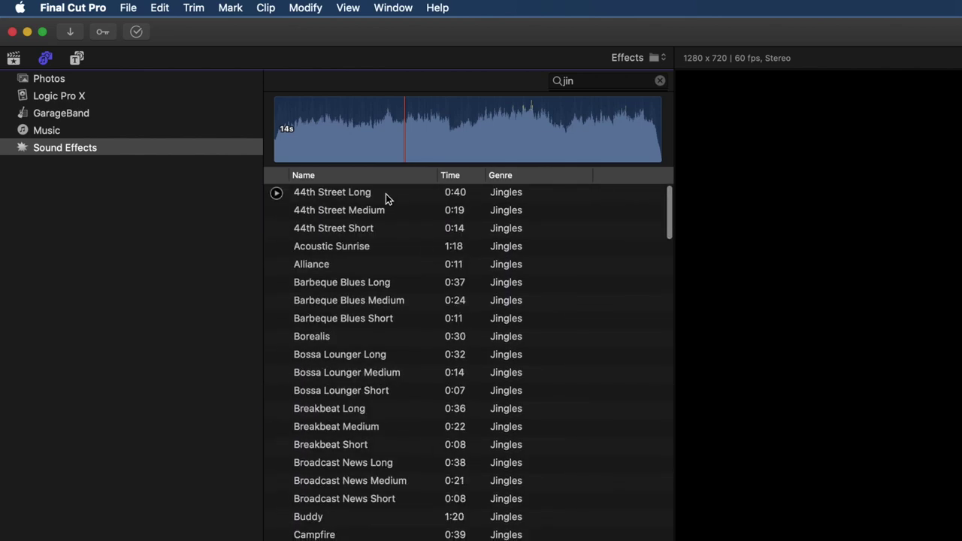
click(370, 200)
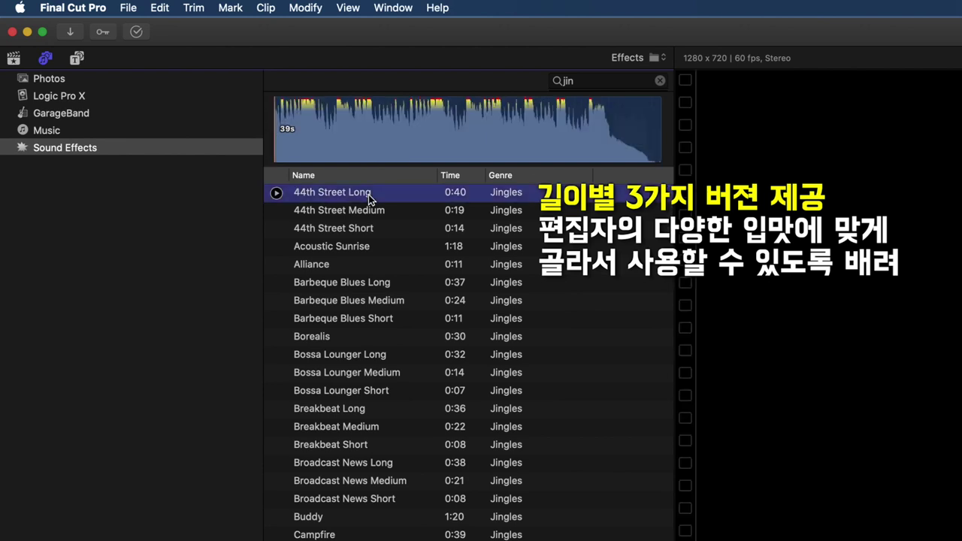
click(330, 213)
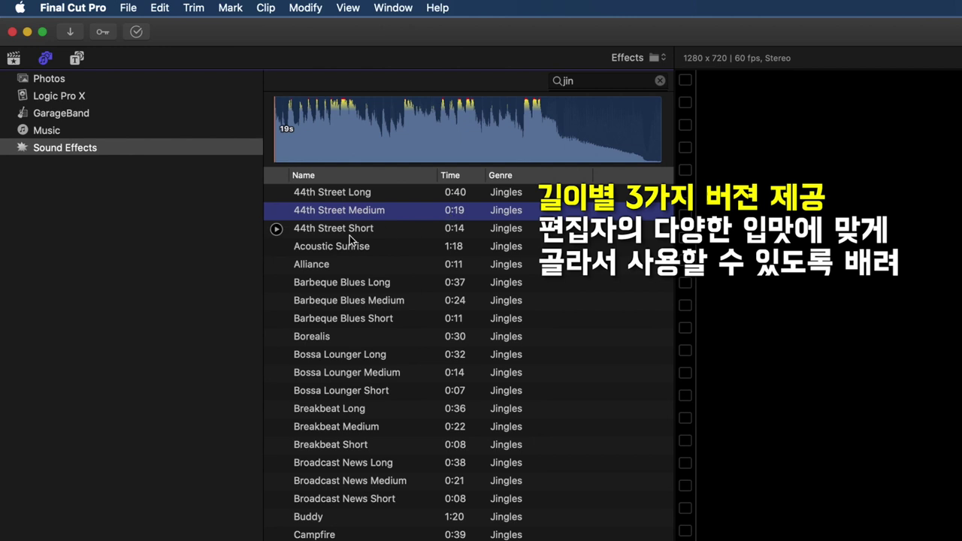
click(349, 233)
click(336, 192)
click(336, 213)
click(382, 236)
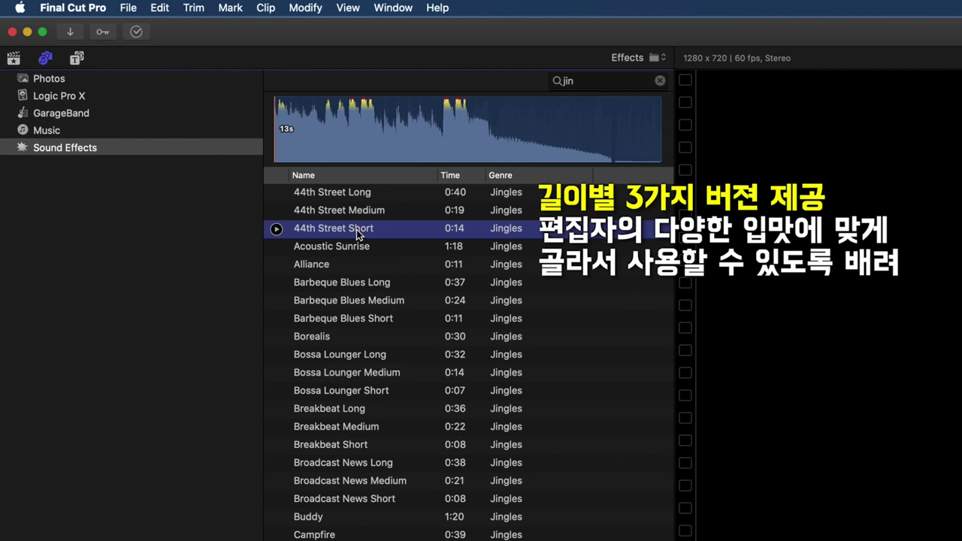
key(space)
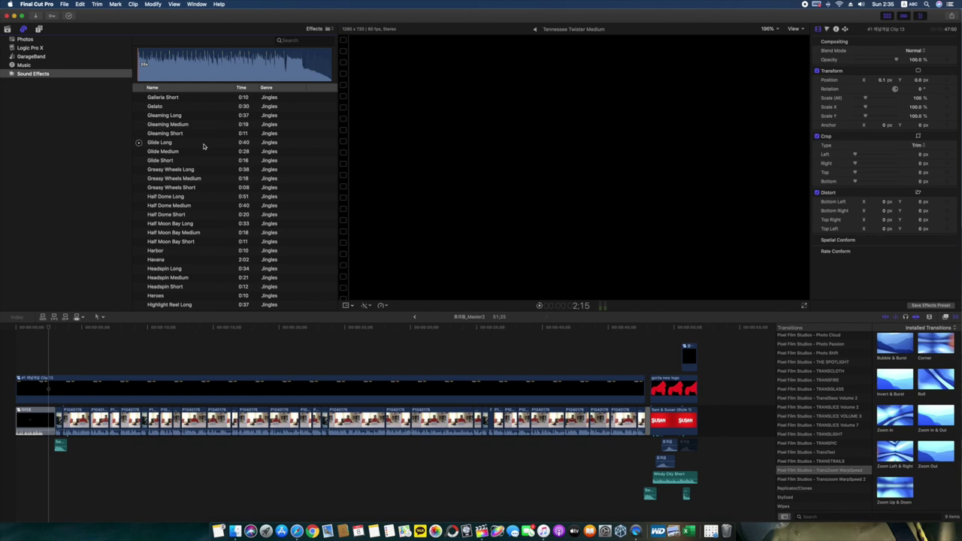
- Preview the Bark sound effect and add it from the list to the timeline below the main video at about 12;17, showing its audio settings
scroll(203, 146, up, 15)
click(164, 177)
key(space)
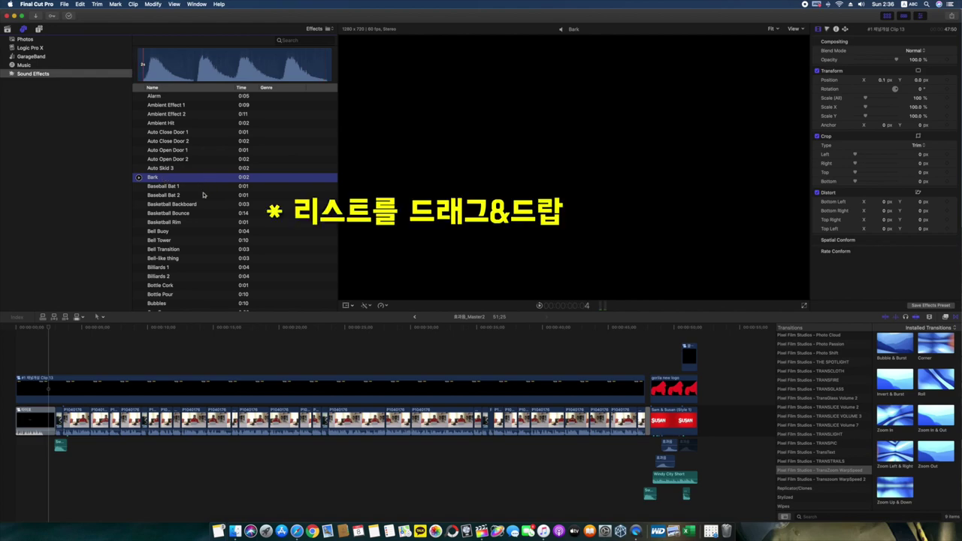
drag(200, 178, 203, 376)
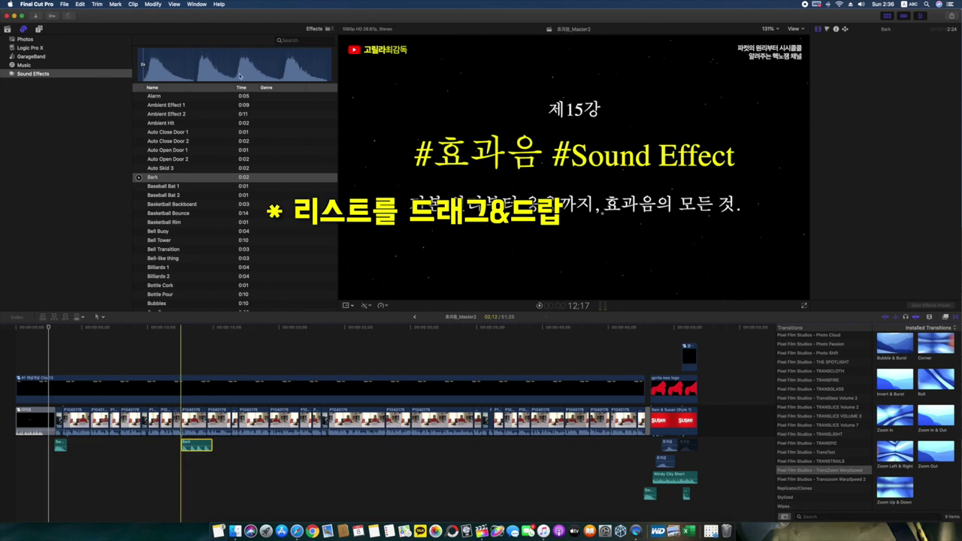
key(super+4)
- Add a second Bark clip to the timeline from its waveform, after the first Bark clip
click(227, 63)
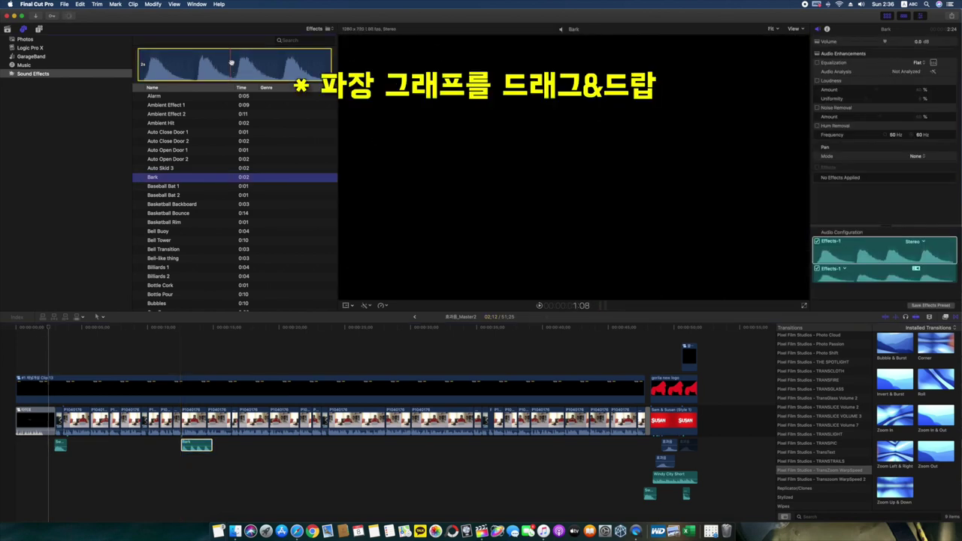
drag(231, 63, 242, 448)
key(space)
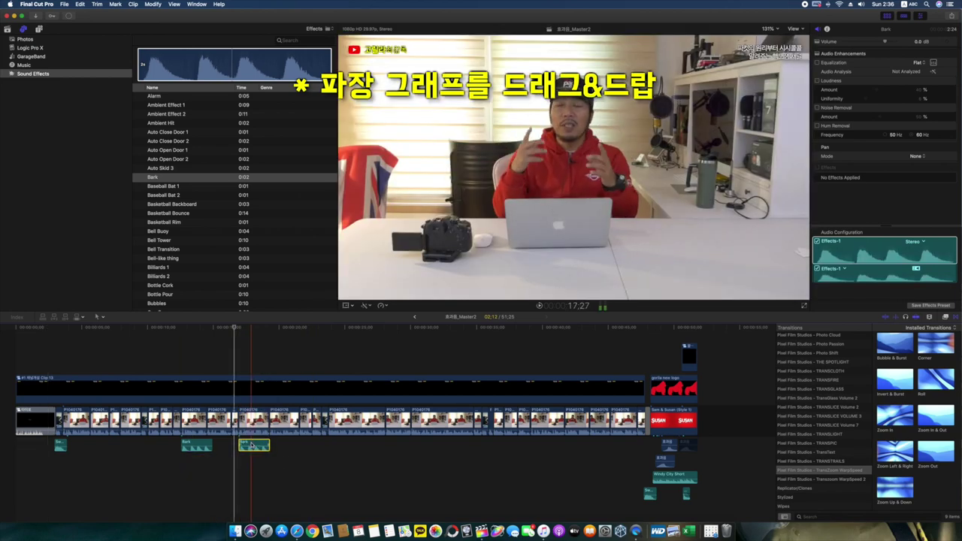
- Mark a range on the Bark waveform with in and out points and add only that range to the timeline after the second Bark clip
click(285, 69)
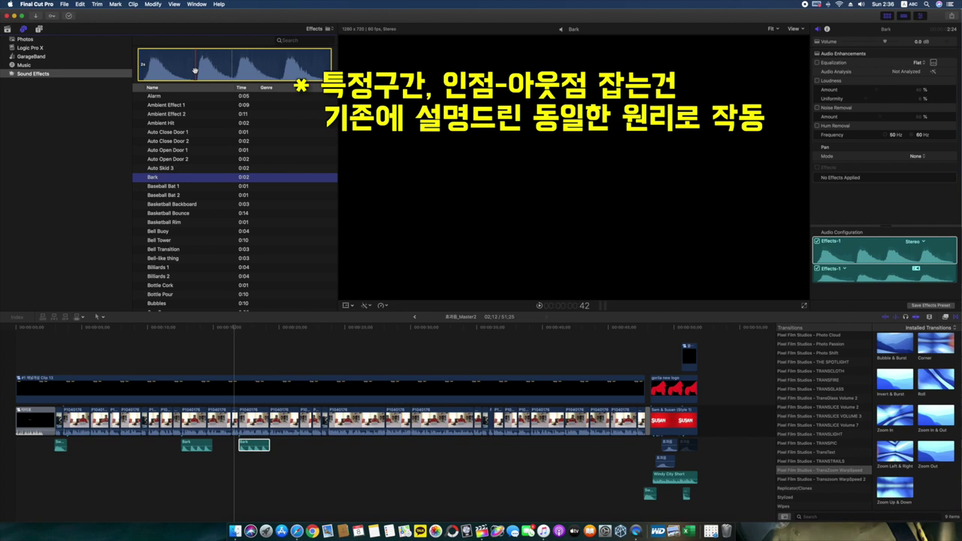
key(i)
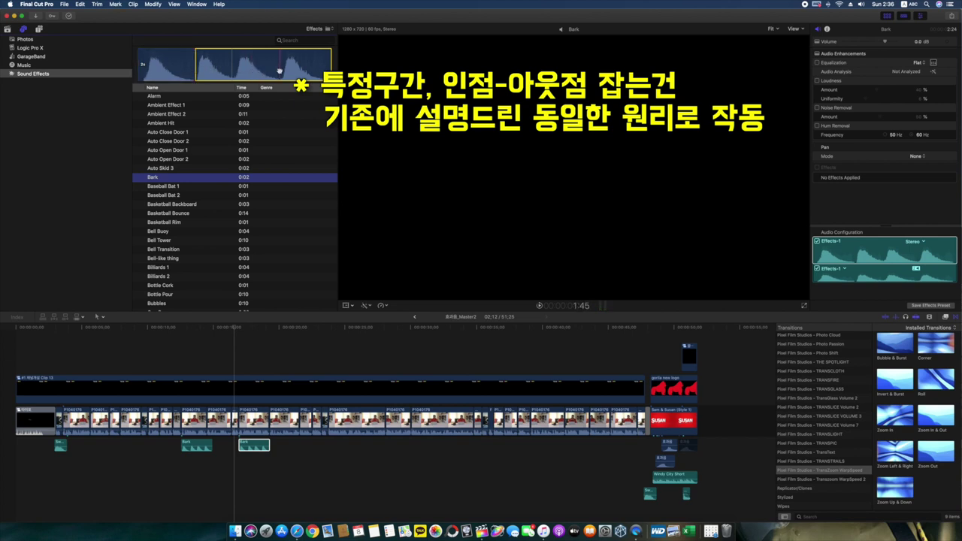
key(o)
drag(238, 64, 303, 449)
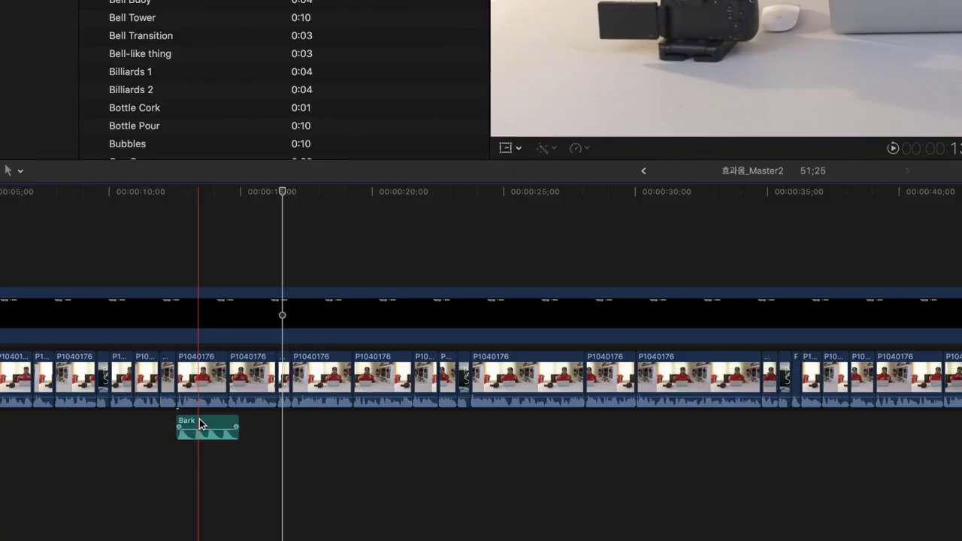
- Try out the fade-in handle at the start and the fade-out handle at the end of the Bark clip
click(192, 444)
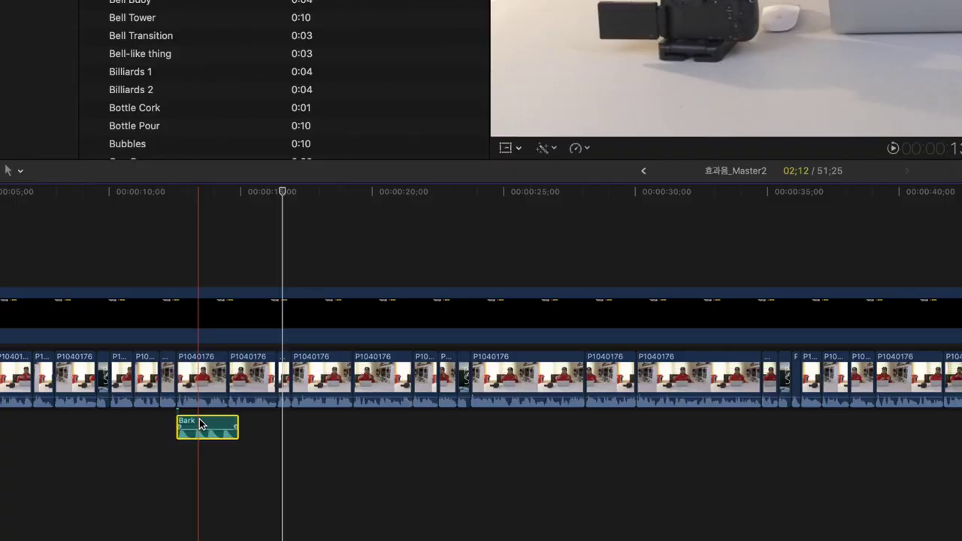
key(super+equal)
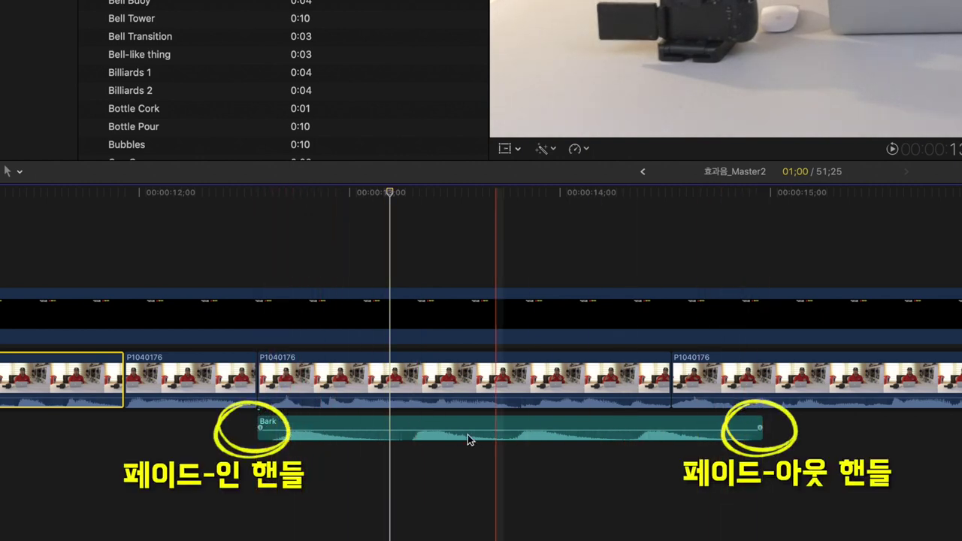
scroll(258, 428, right, 1)
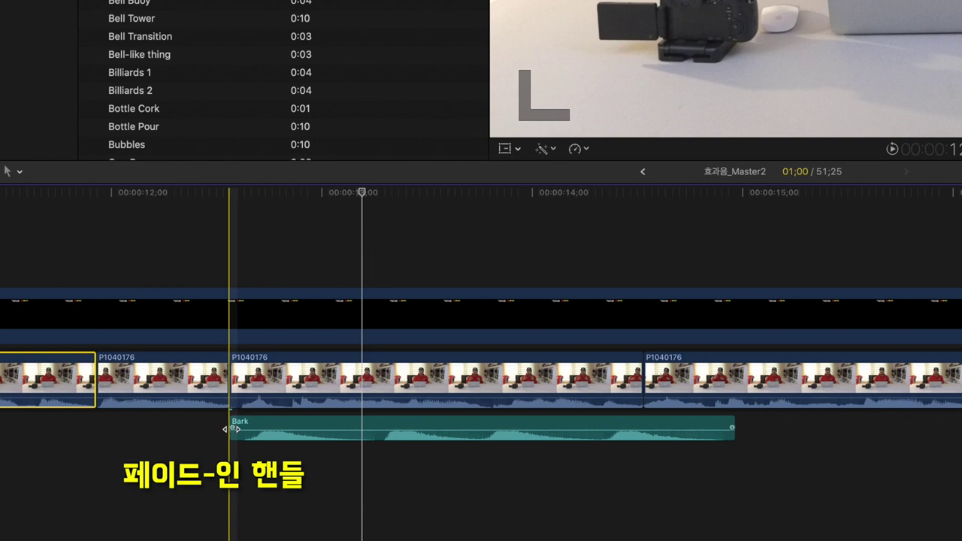
mouse_move(232, 428)
mouse_down()
mouse_move(385, 428)
mouse_move(232, 429)
mouse_up()
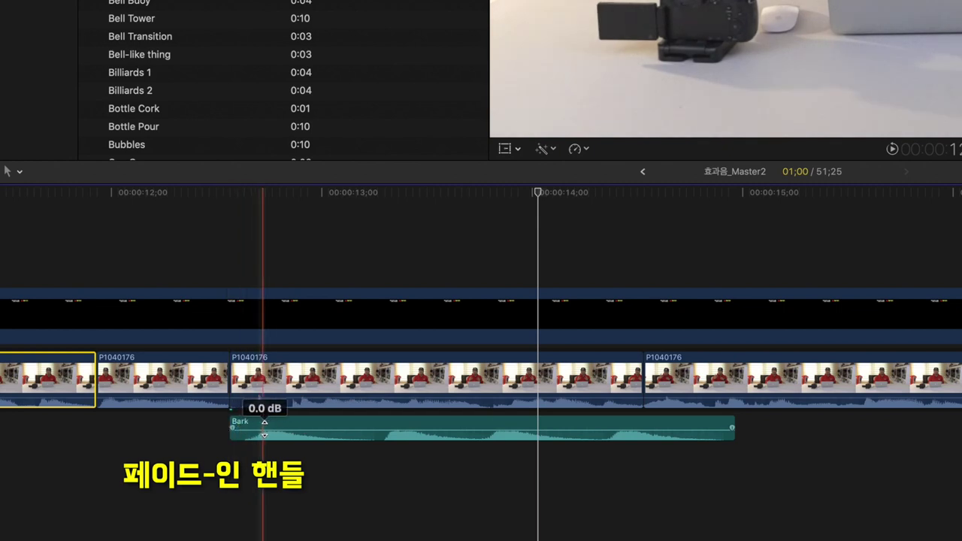
mouse_move(736, 429)
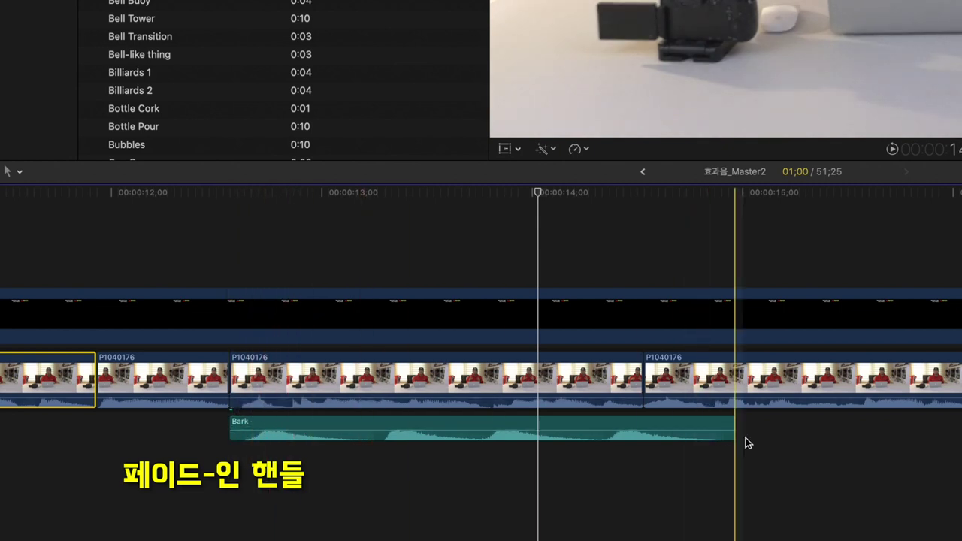
mouse_move(733, 429)
mouse_down()
mouse_move(547, 430)
mouse_move(732, 428)
mouse_up()
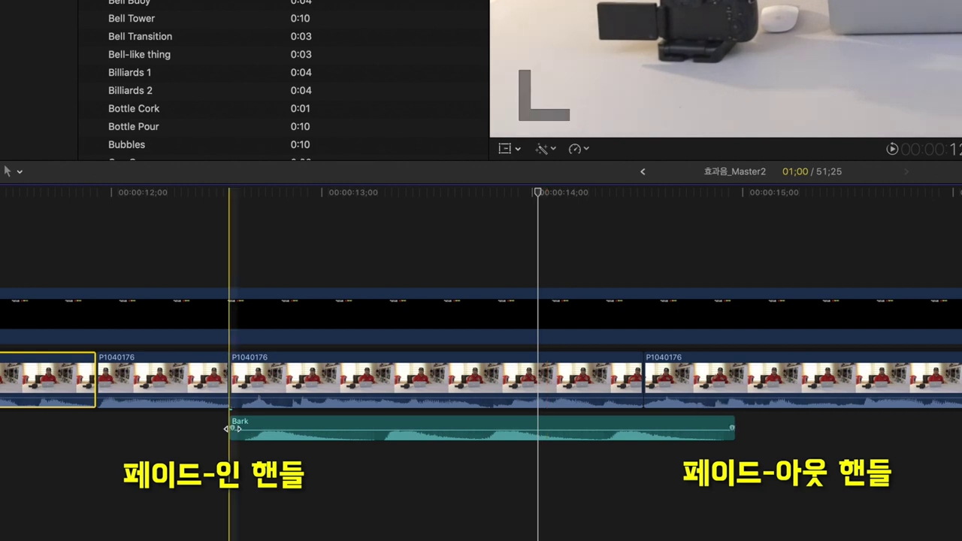
click(230, 429)
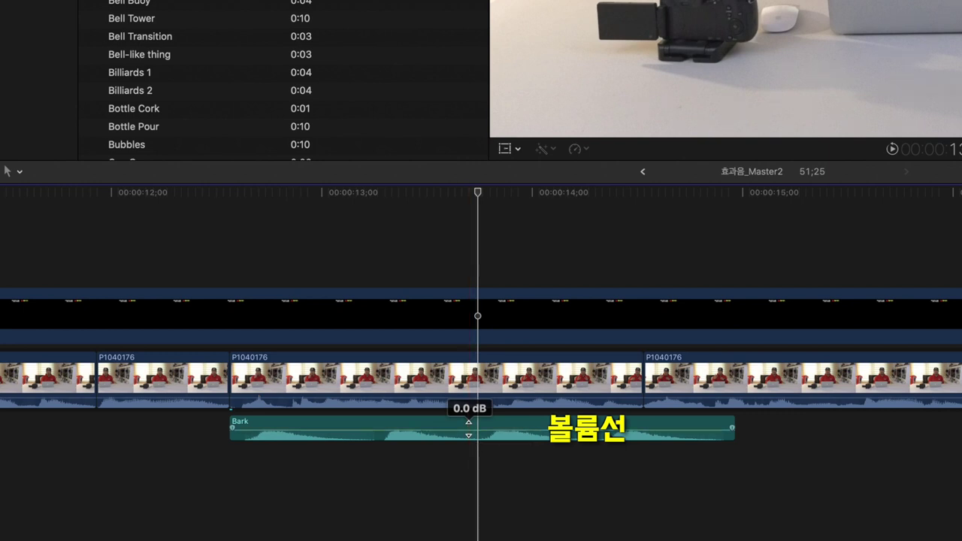
- Raise the Bark clip's volume line to 12.0 dB, lower it to -∞ dB, and raise it again
drag(468, 429, 469, 426)
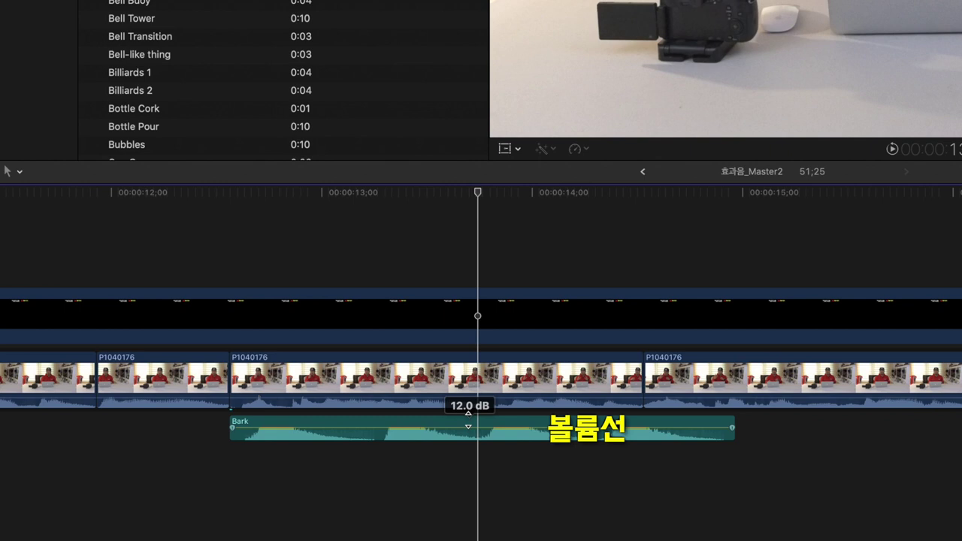
drag(467, 426, 464, 440)
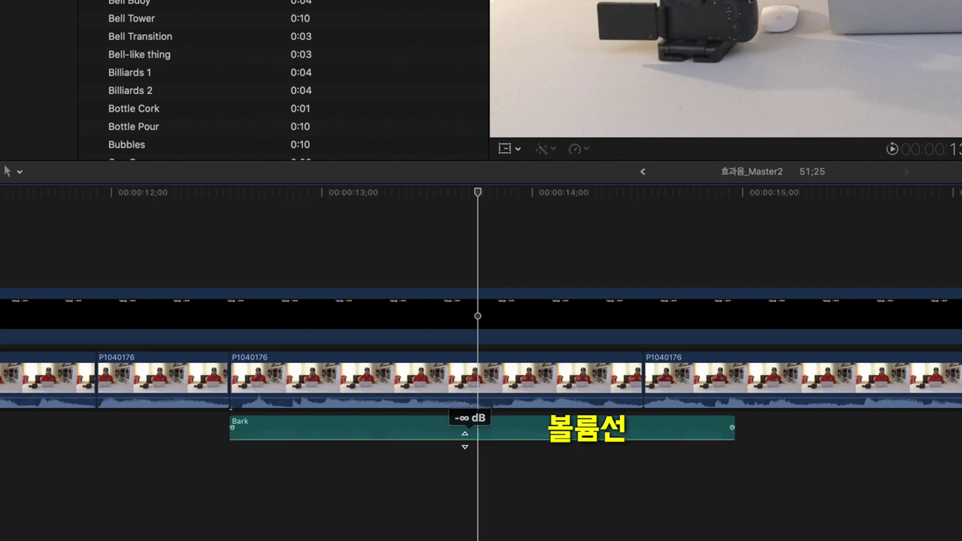
drag(465, 439, 468, 428)
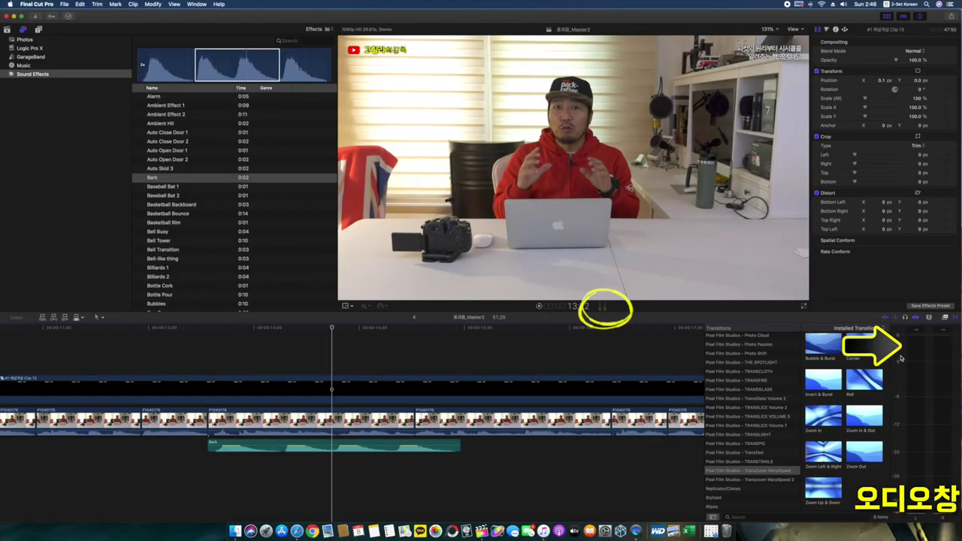
- Play the boosted Bark clip while watching the audio meters, lower its volume line out of the red, and hide the meters
key(space)
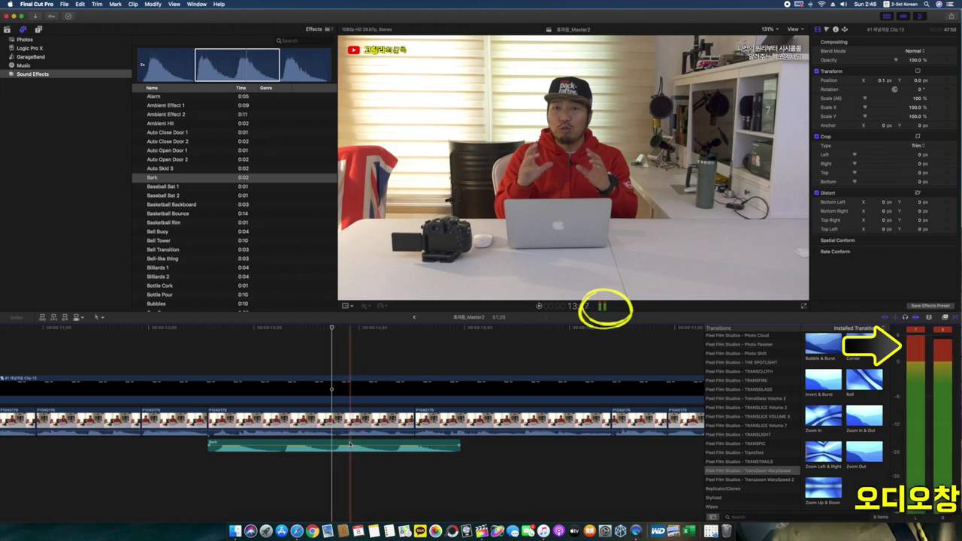
click(320, 443)
drag(319, 442, 319, 446)
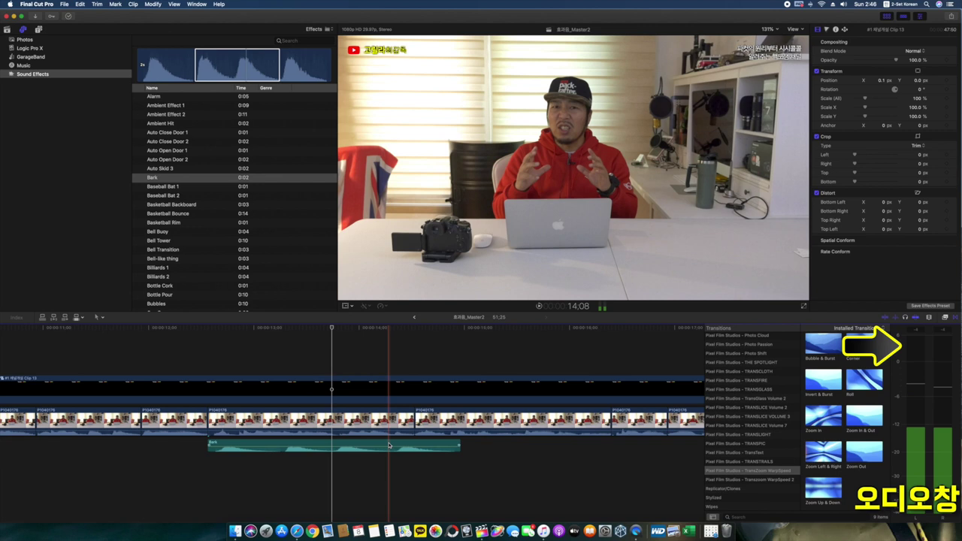
key(super+shift+8)
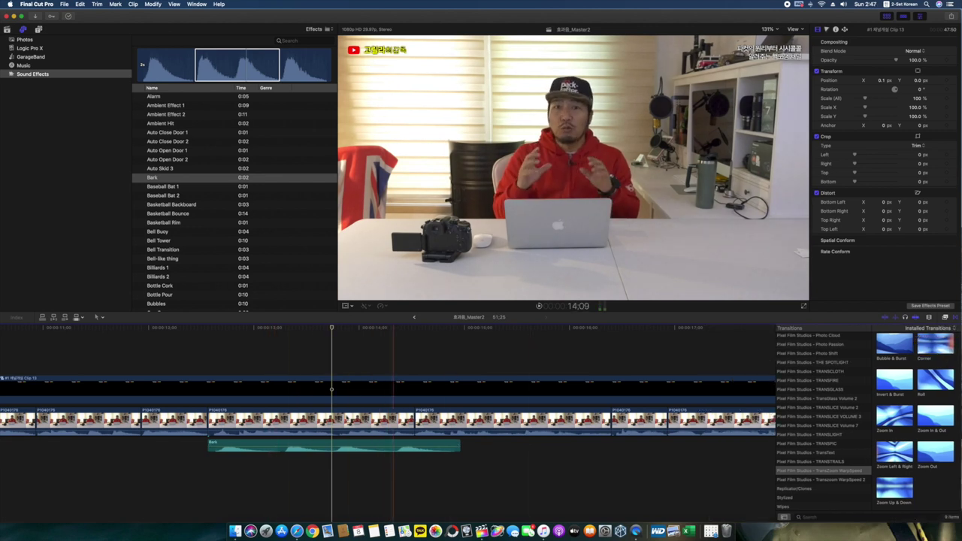
- Lower the Bark clip's volume to -4.0 dB in its audio settings and open the volume value for editing
click(288, 445)
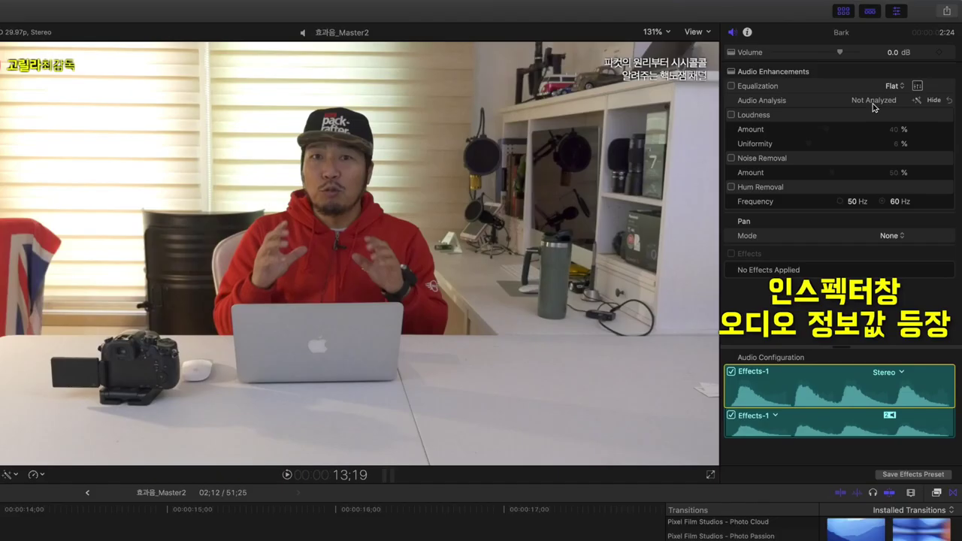
drag(841, 54, 893, 61)
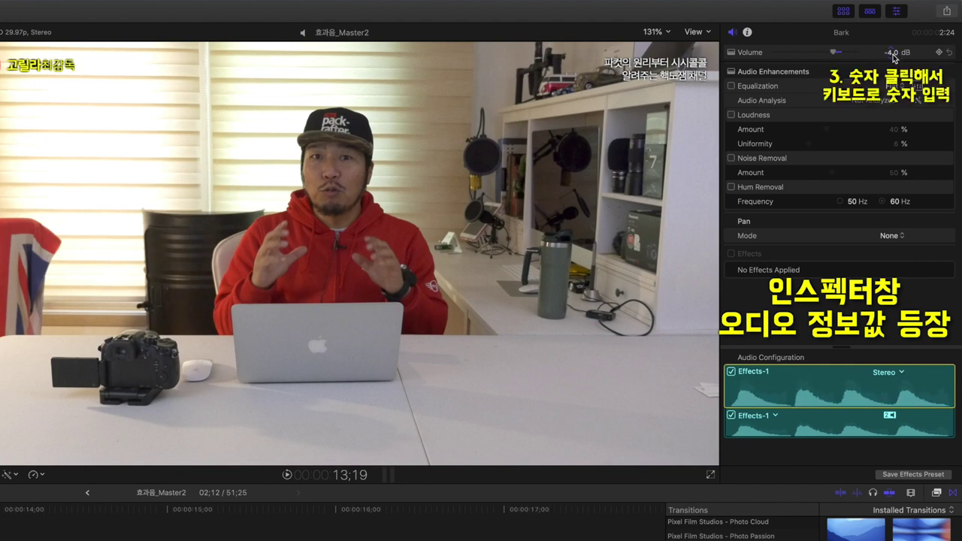
click(892, 53)
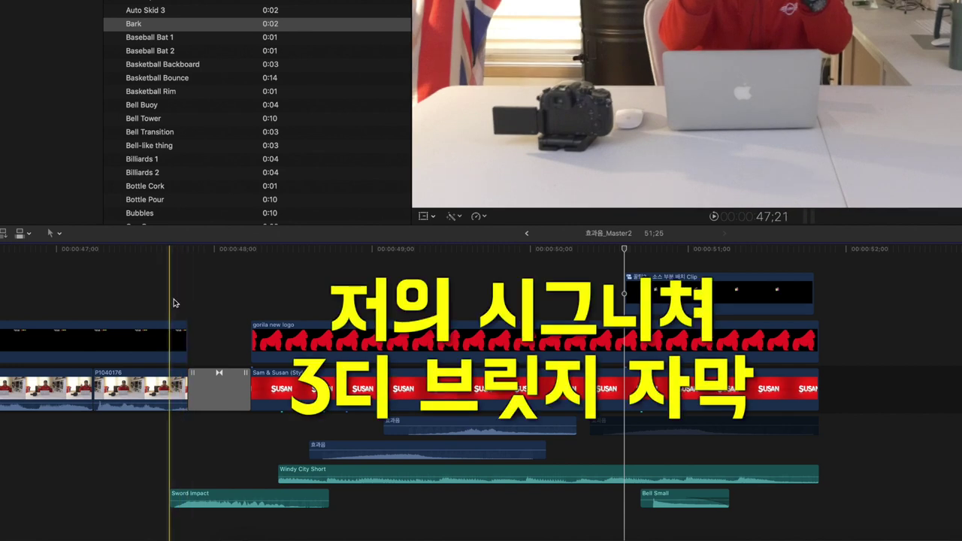
- Play the 3D bridge title from about 47;21 and inspect its four sound effects: Sword Impact, two 효과음 clips and Bell Small
key(space)
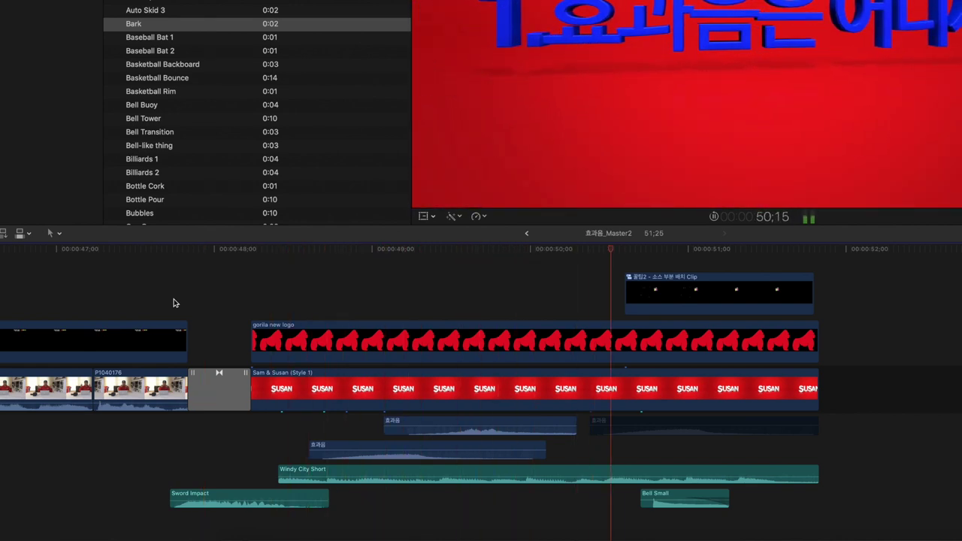
key(space)
click(239, 498)
click(468, 450)
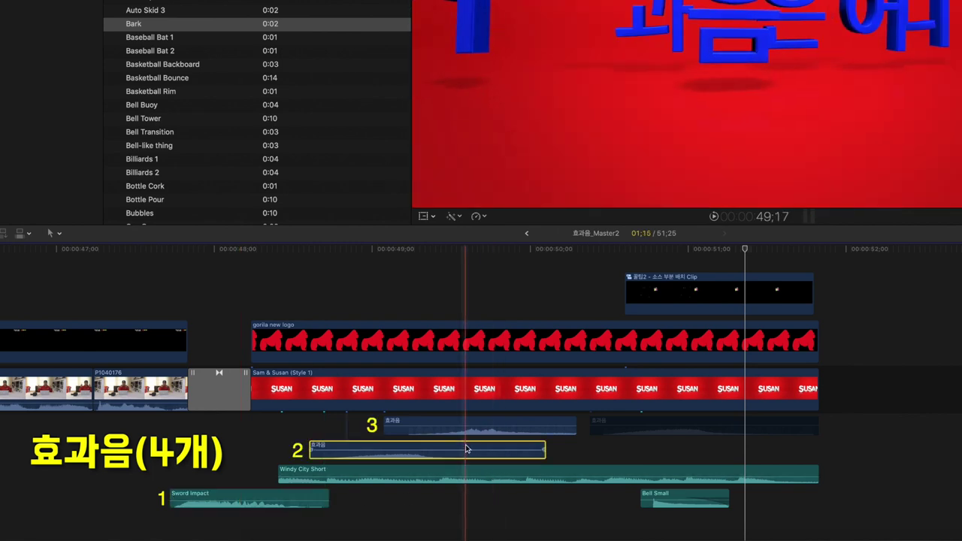
click(484, 426)
click(681, 499)
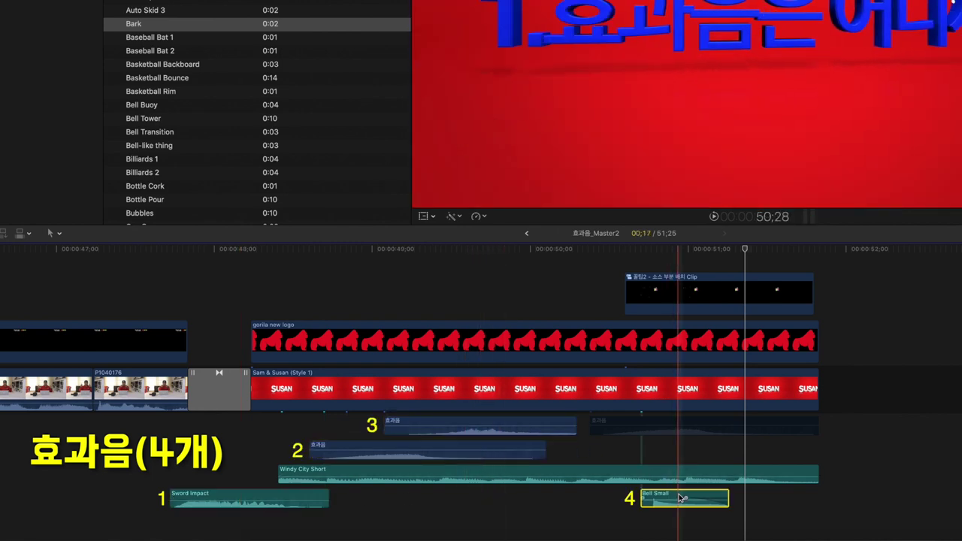
- Examine the disabled 효과음 clip and the Windy City Short jingle beneath the bridge title
click(664, 425)
key(l)
key(l)
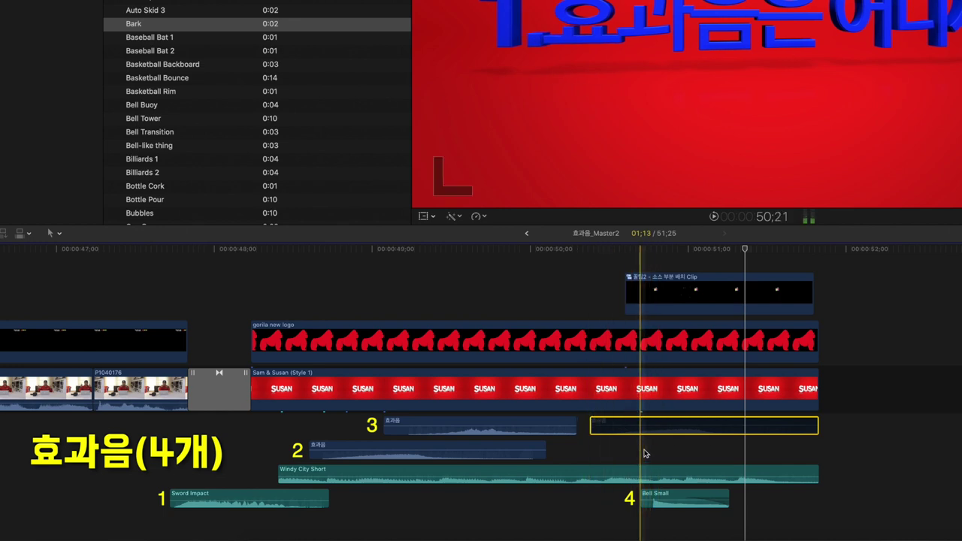
click(549, 473)
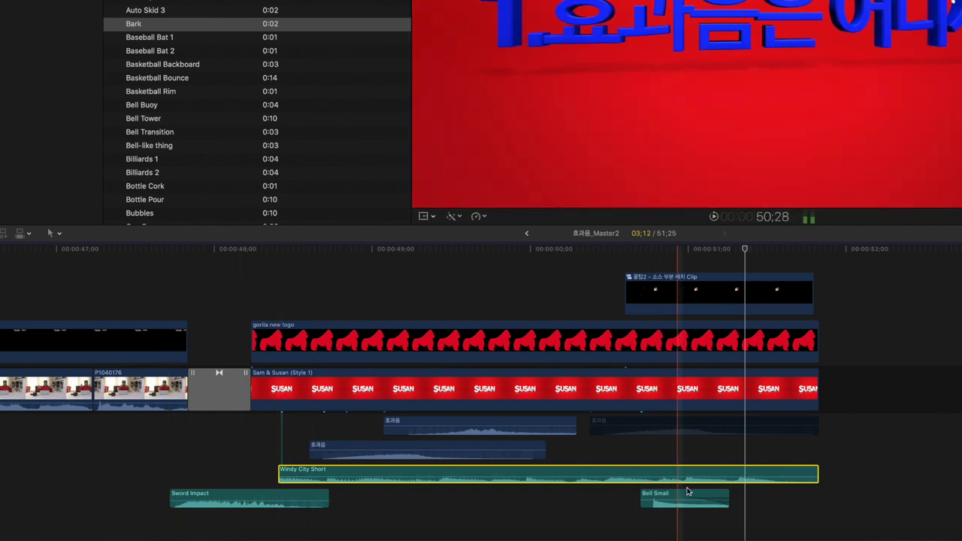
- Disable all the audio clips beneath the bridge title, including Sword Impact, both 효과음 clips, Windy City Short and Bell Small
drag(679, 488, 170, 457)
key(v)
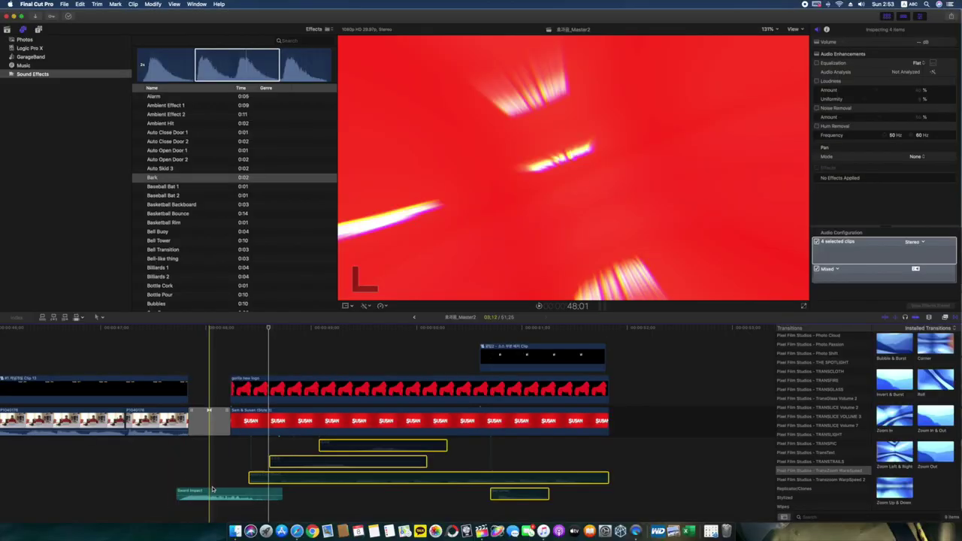
click(231, 500)
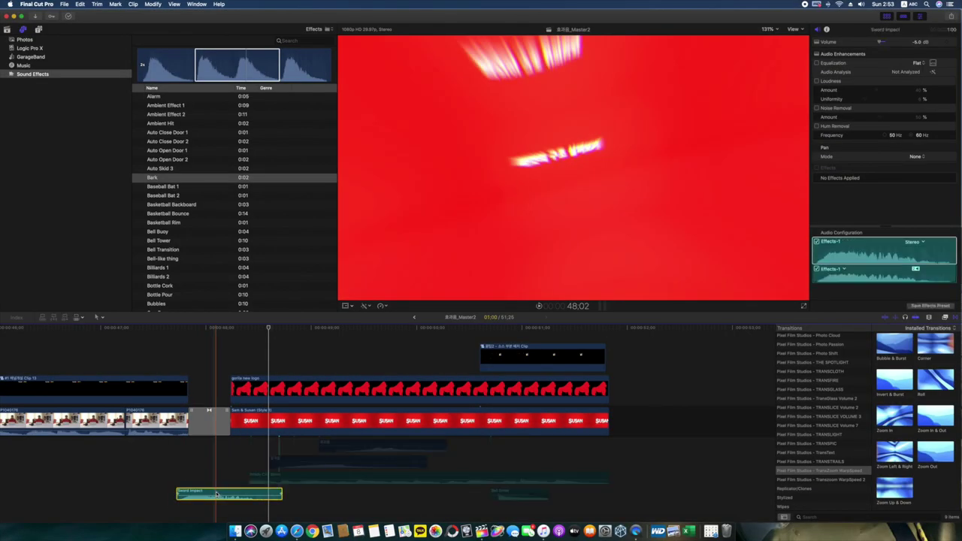
- Play the Zoom In transition and bridge title without any sound effects or jingle
click(209, 421)
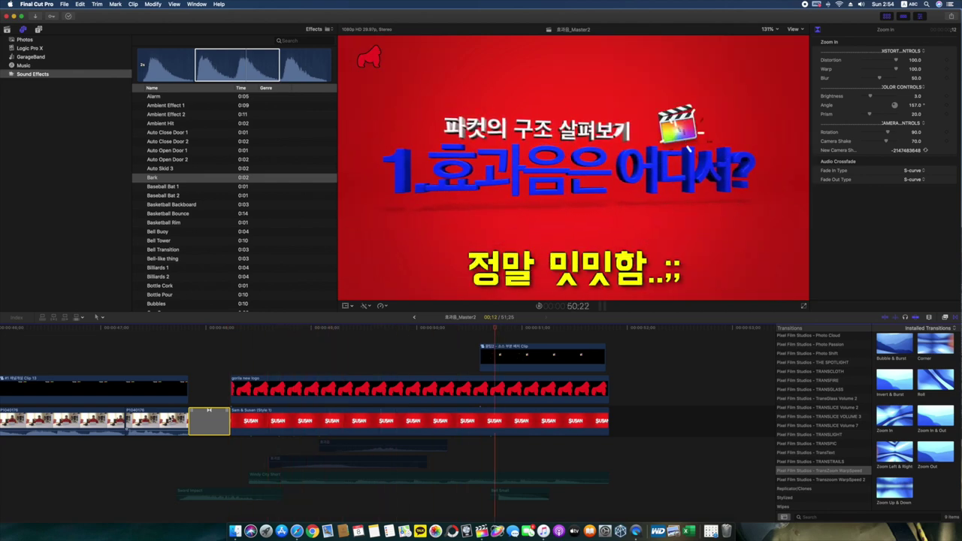
key(space)
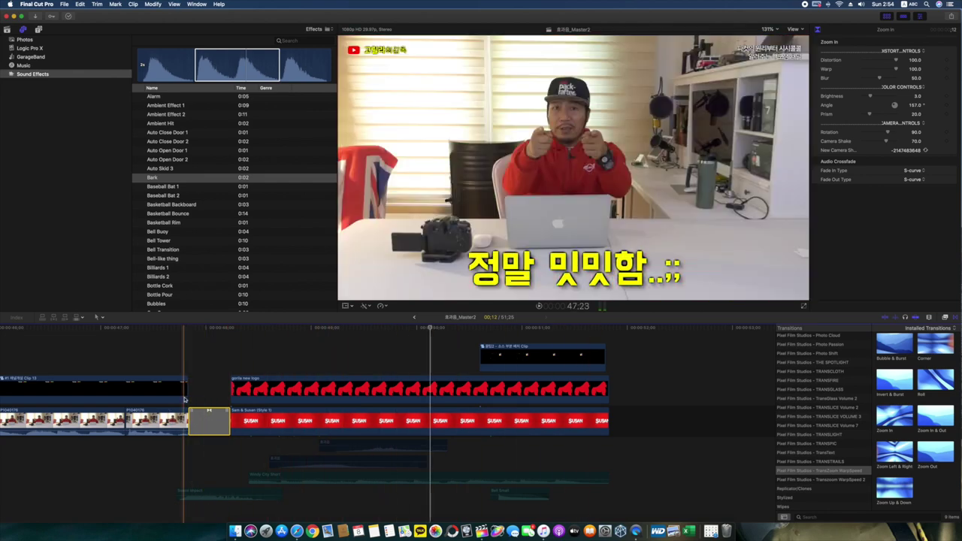
click(211, 406)
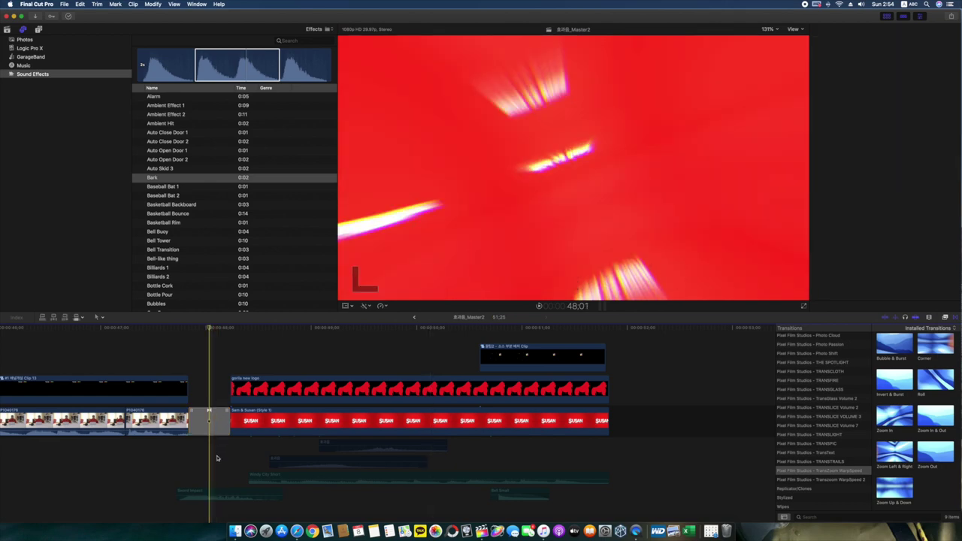
- Re-enable the Sword Impact clip and play the transition into the bridge title with it
click(212, 493)
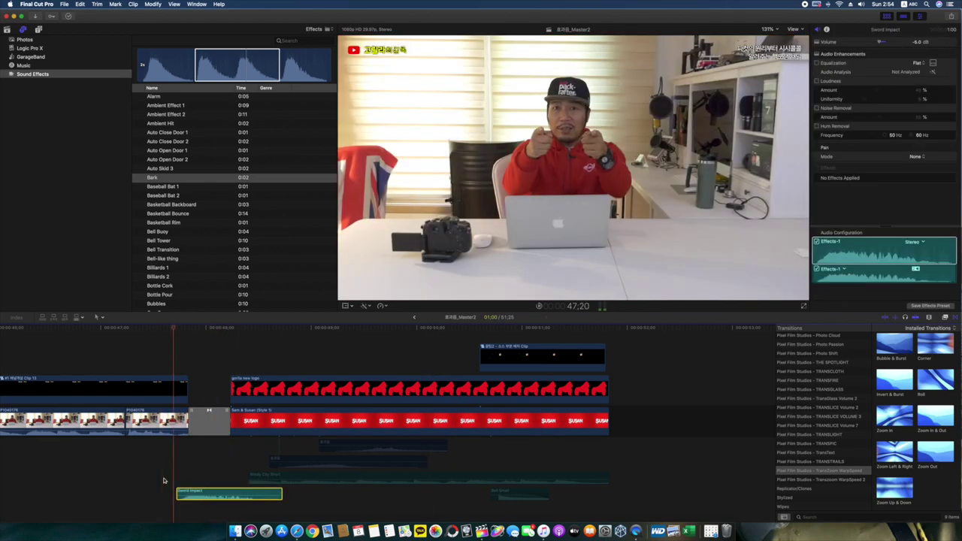
click(253, 451)
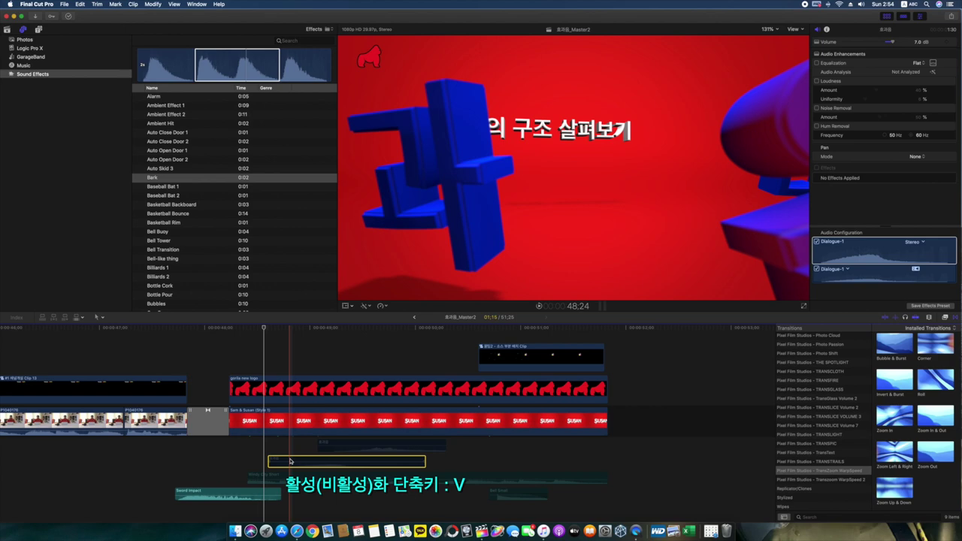
- Enable the lower 효과음 clip, play the flying title text with it several times, and disable the clip again
key(space)
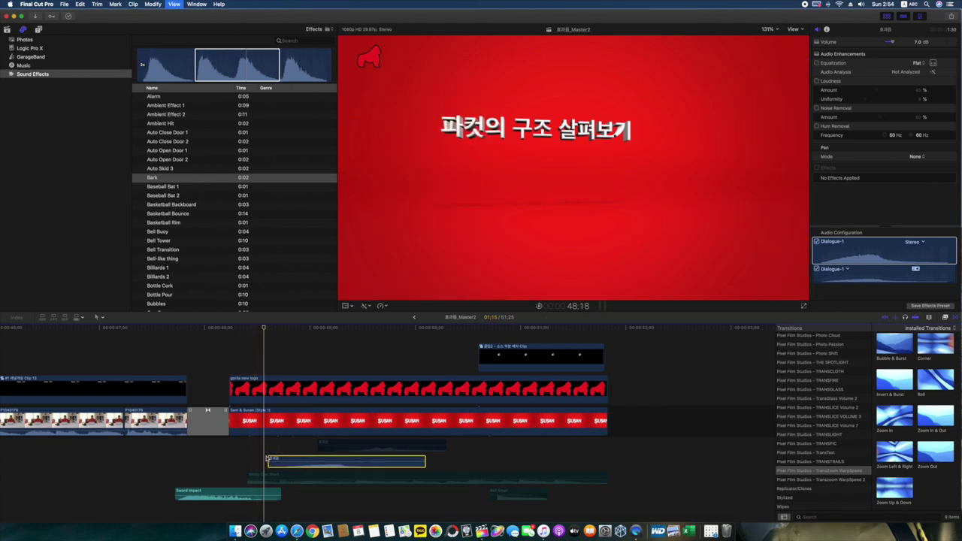
key(space)
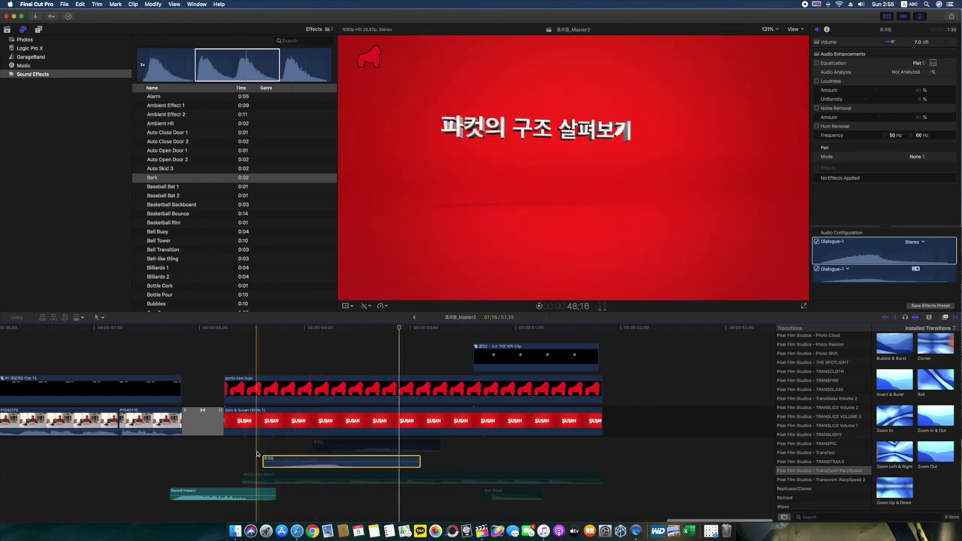
key(space)
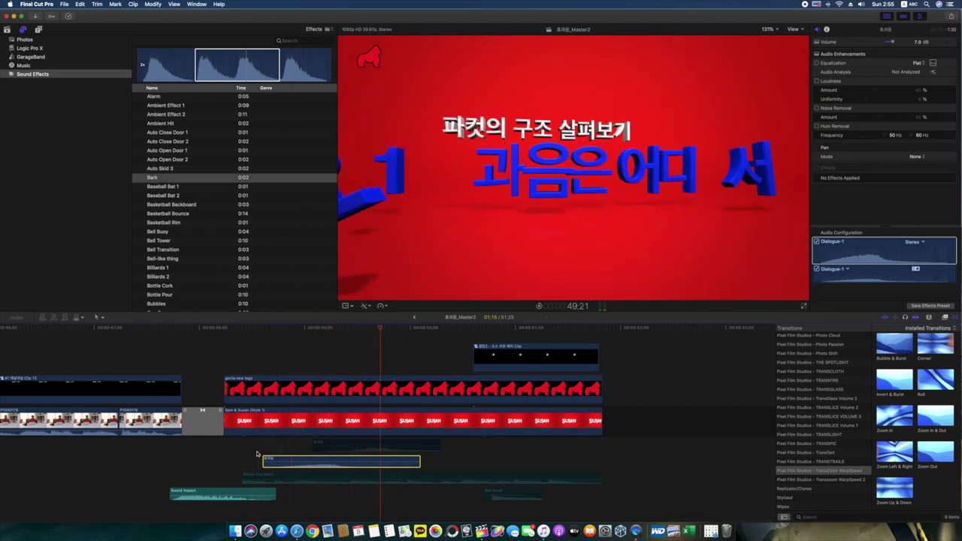
key(space)
key(space)
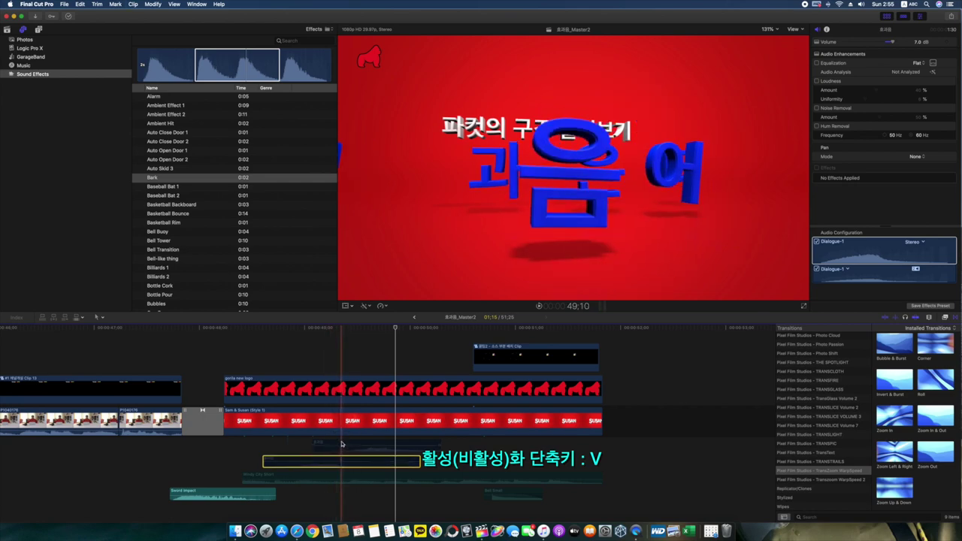
- Enable the upper 효과음 clip, play the title text with it, and re-enable the lower 효과음 clip as well
key(v)
key(space)
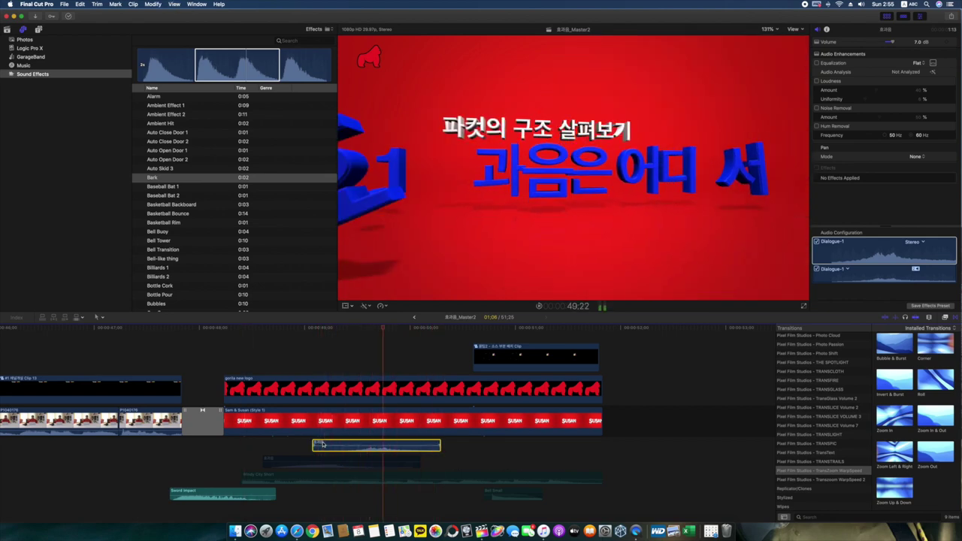
key(space)
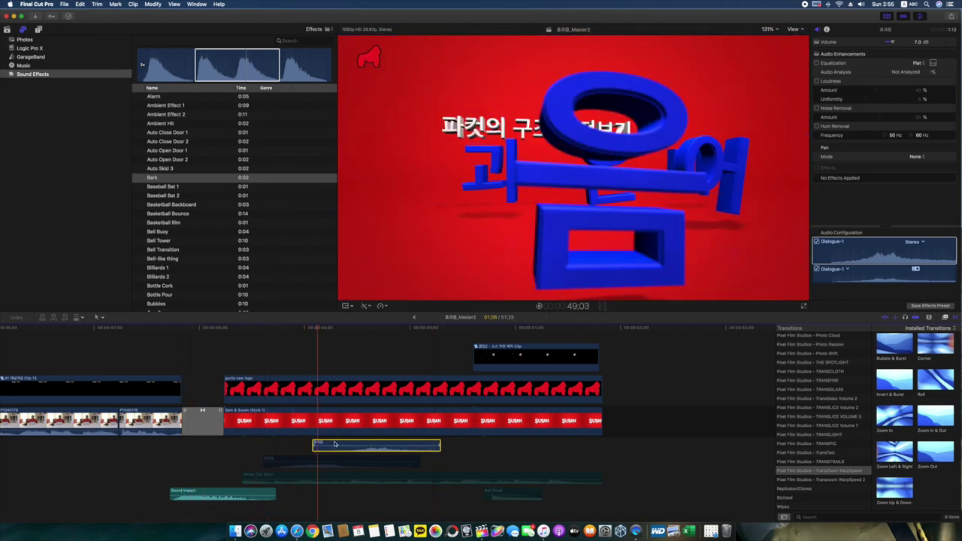
click(269, 460)
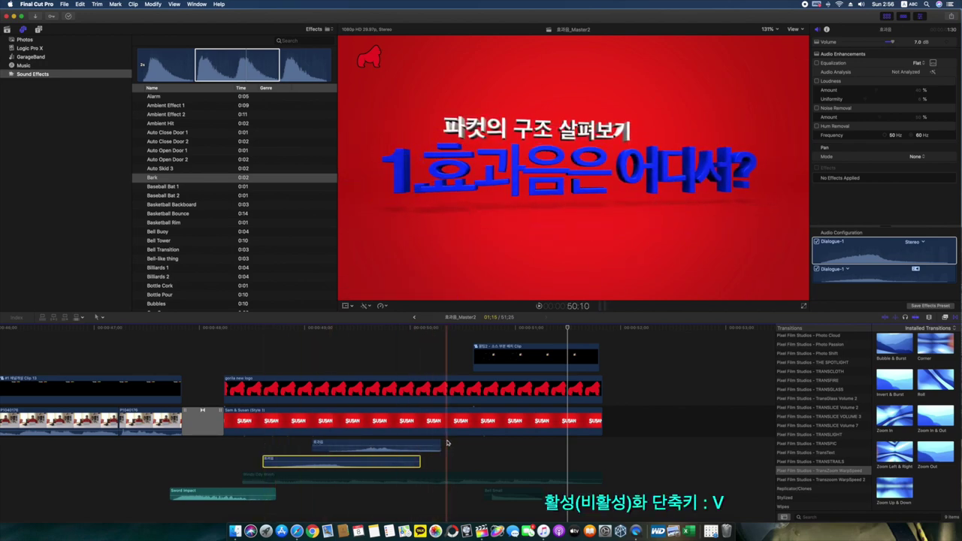
- Enable the Bell Small clip and play the bridge title with it as the icon appears
click(500, 493)
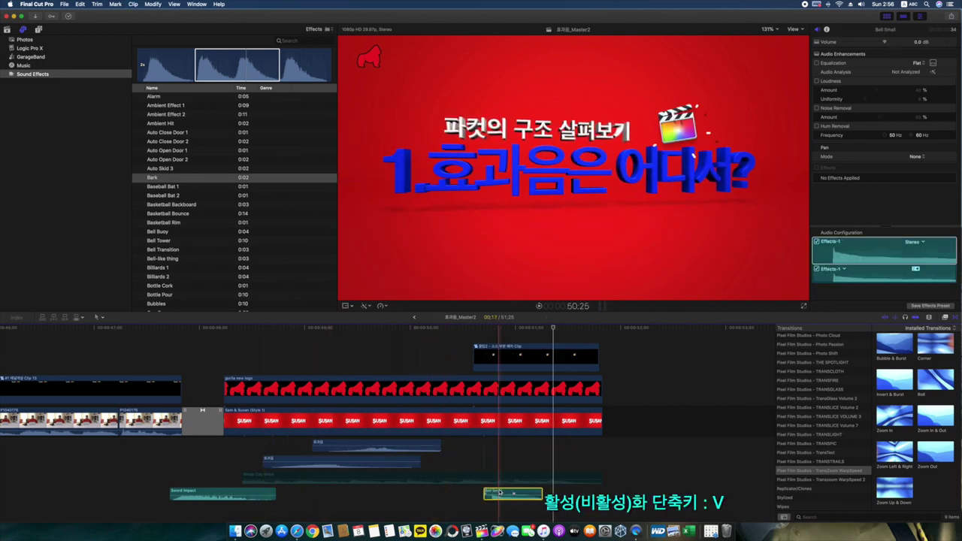
click(448, 462)
key(space)
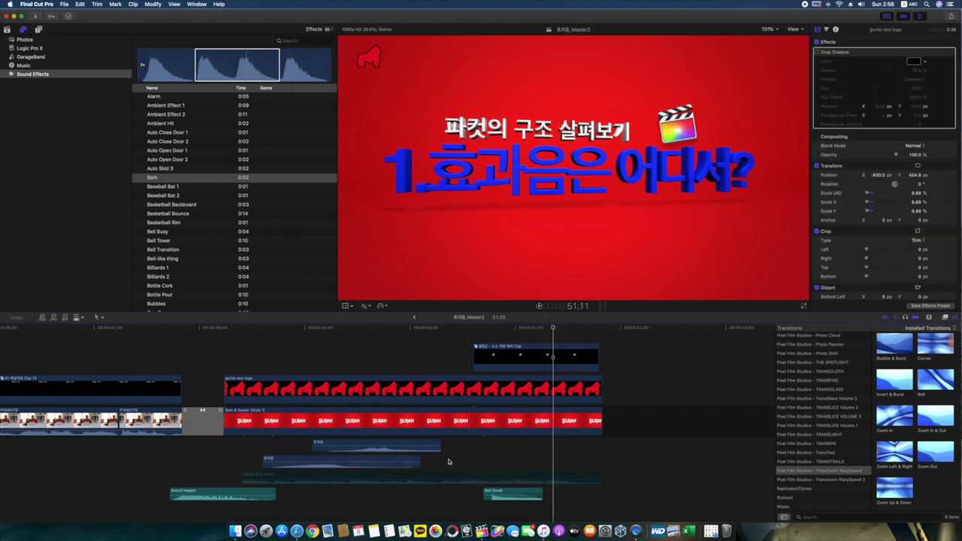
key(space)
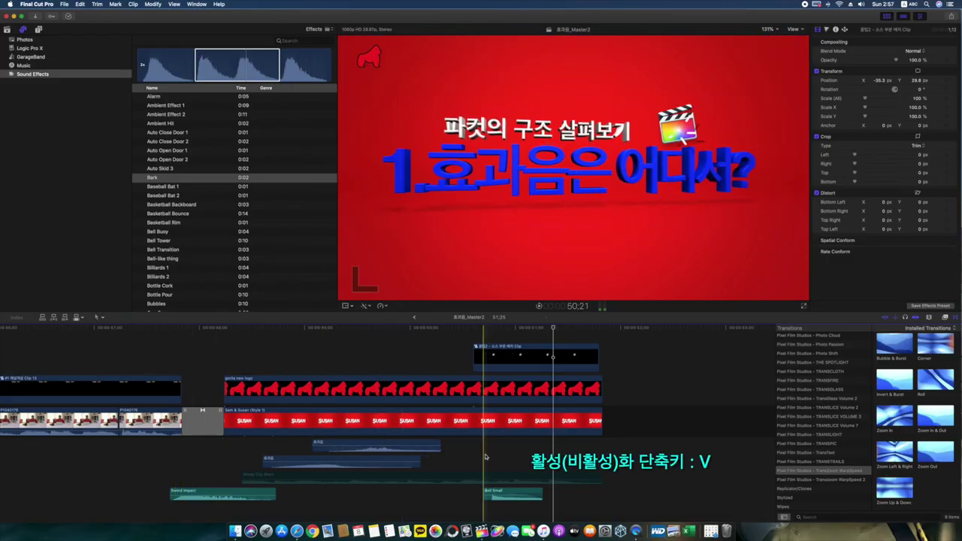
- Enable the Windy City Short jingle, disable the other effect clips, and play the bridge title with only the jingle
click(430, 477)
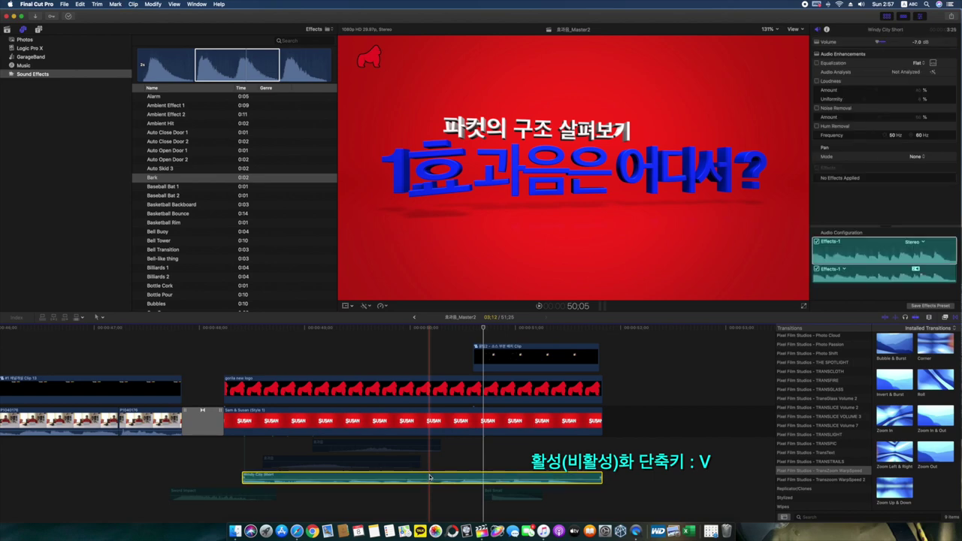
key(space)
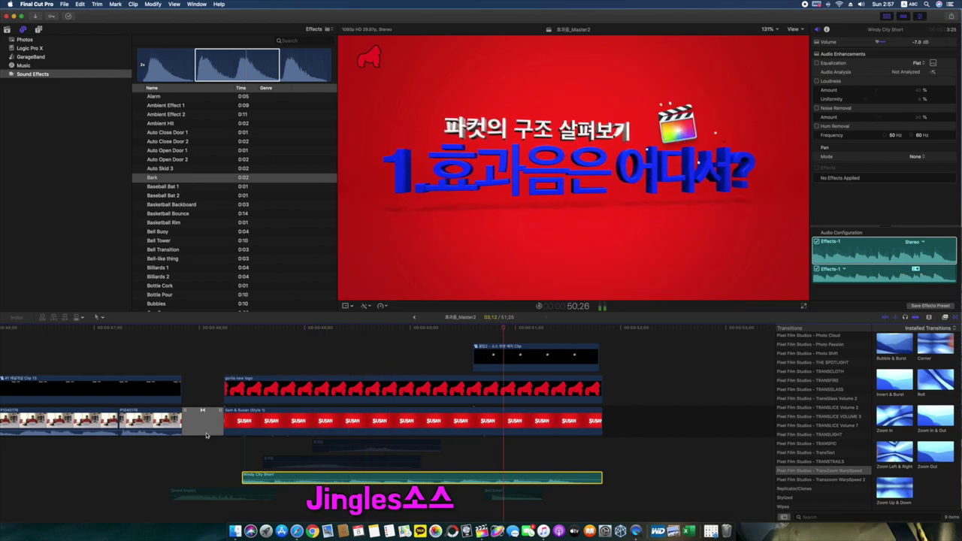
key(space)
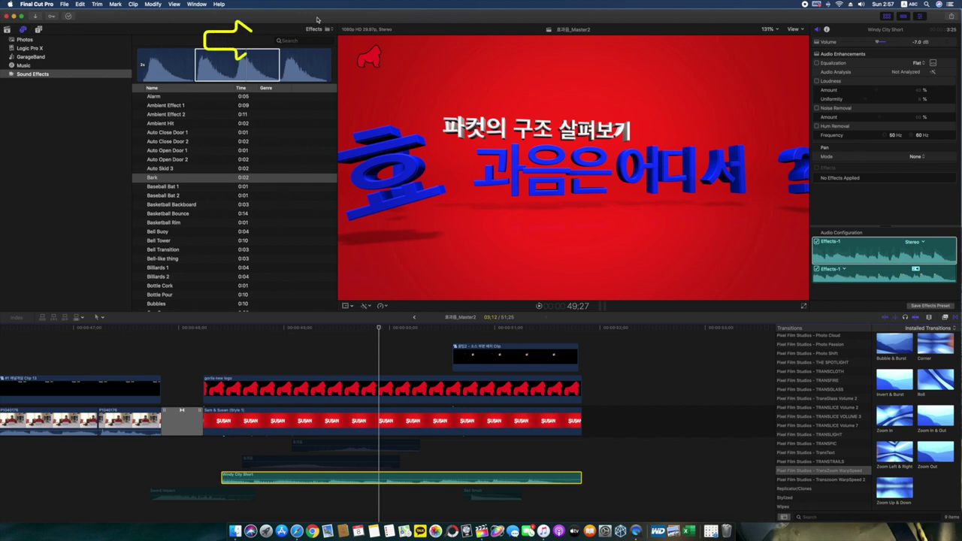
- Search the sound effects for "jin" and preview the Windy City Long, Medium and Short jingles
click(312, 39)
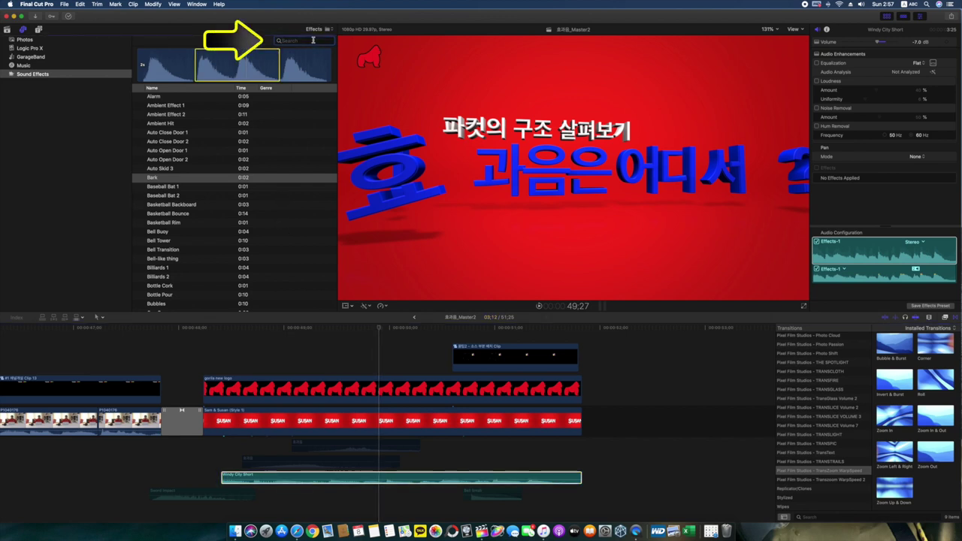
text(jin)
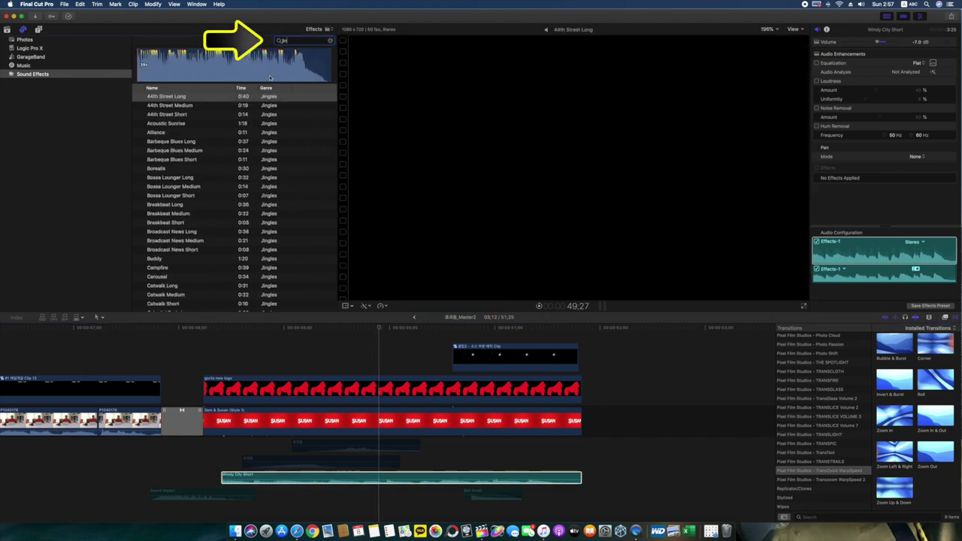
scroll(189, 113, down, 20)
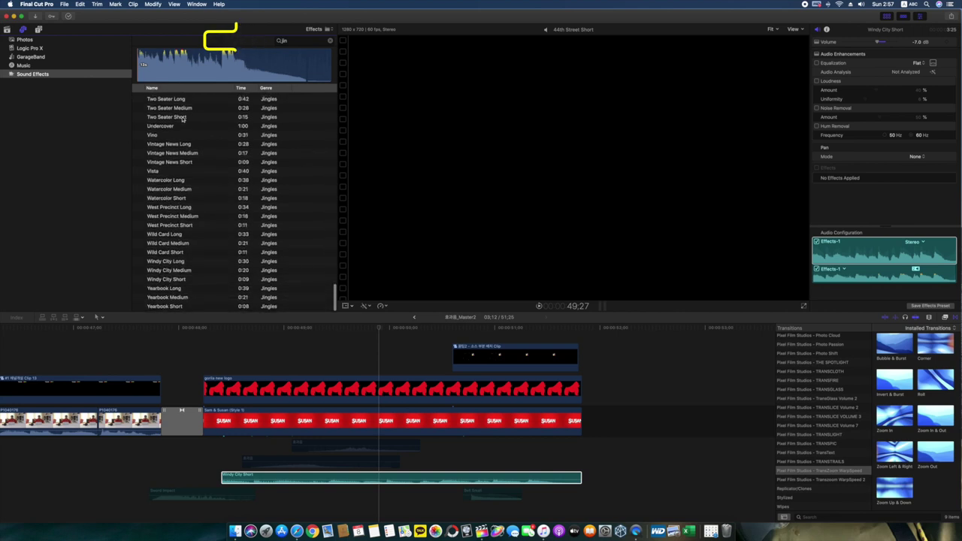
click(173, 263)
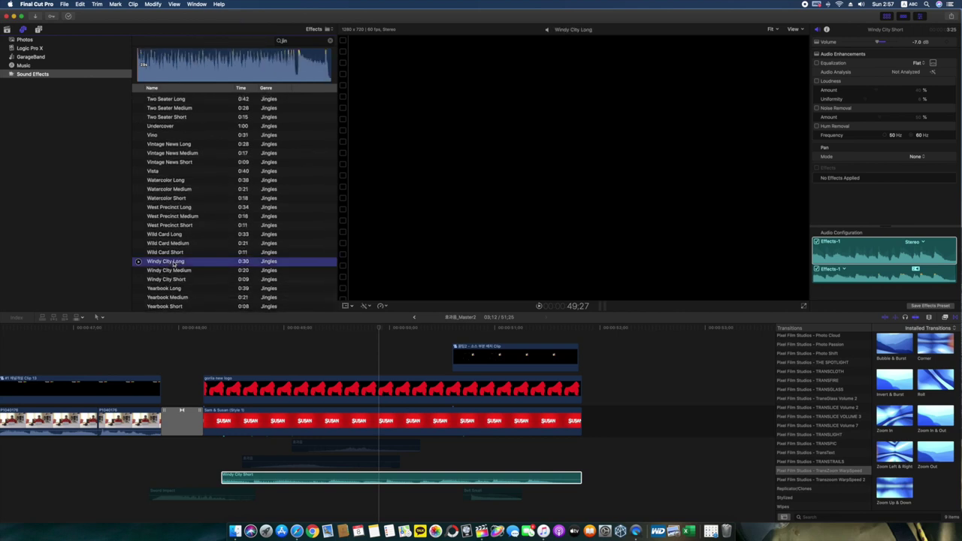
click(175, 273)
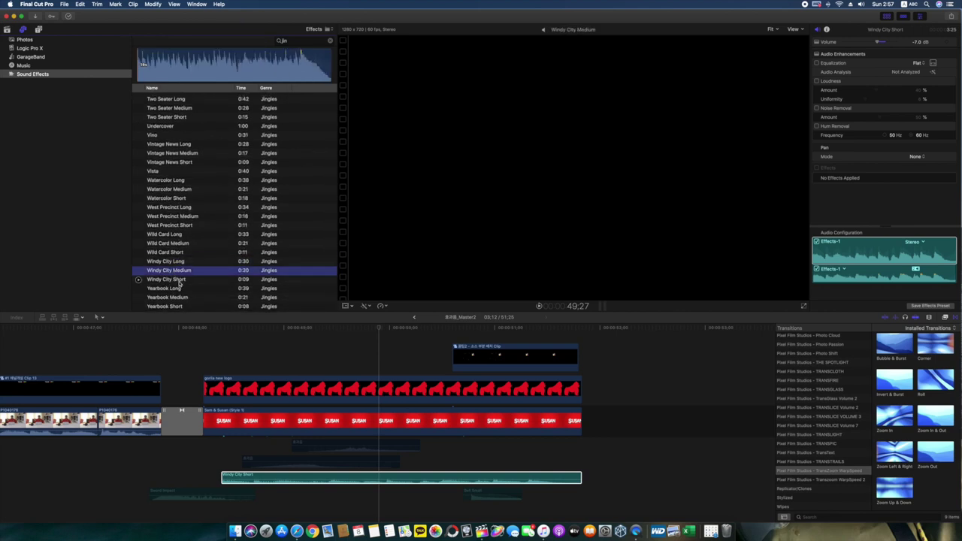
click(179, 283)
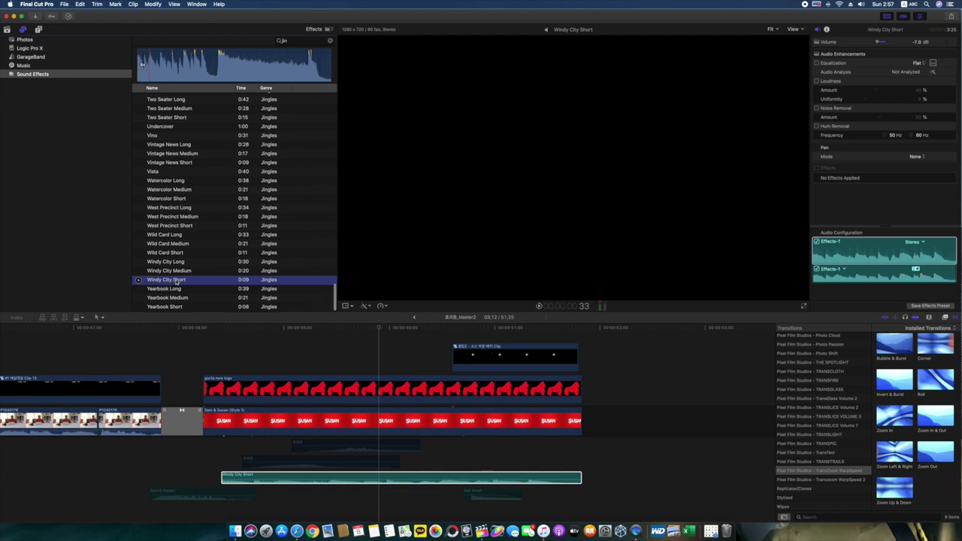
- Play the bridge title with the jingle and extend the end of the Windy City Short clip to its full length
click(198, 446)
key(space)
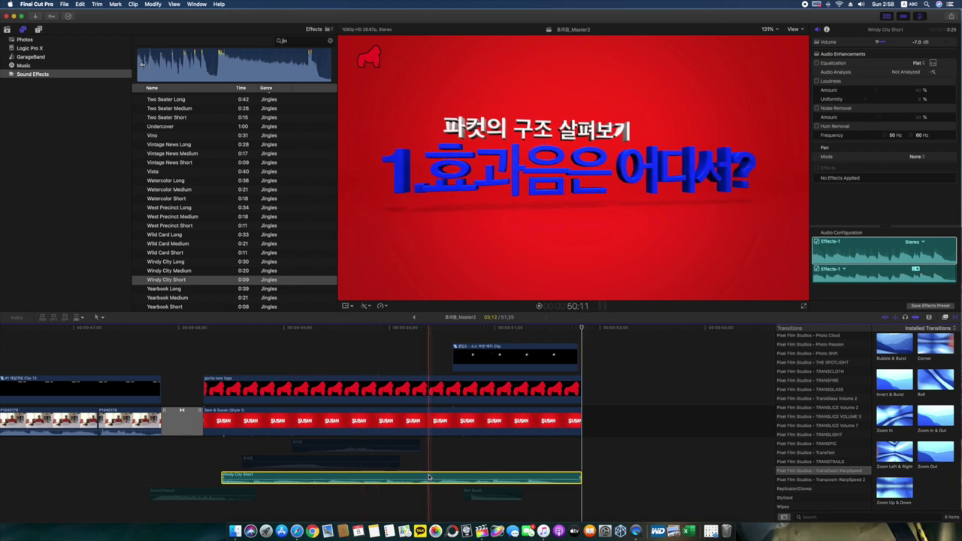
key(super+minus)
drag(580, 478, 757, 482)
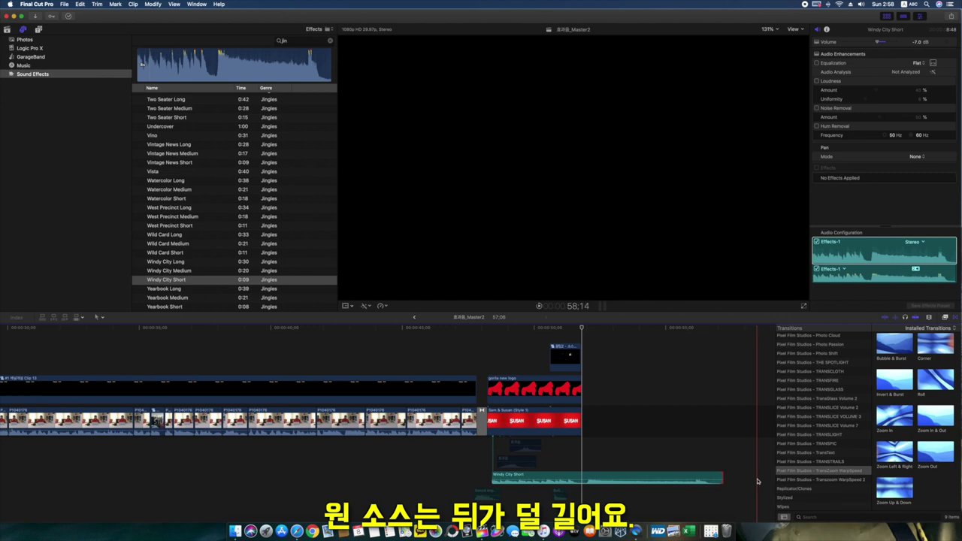
key(super+equal)
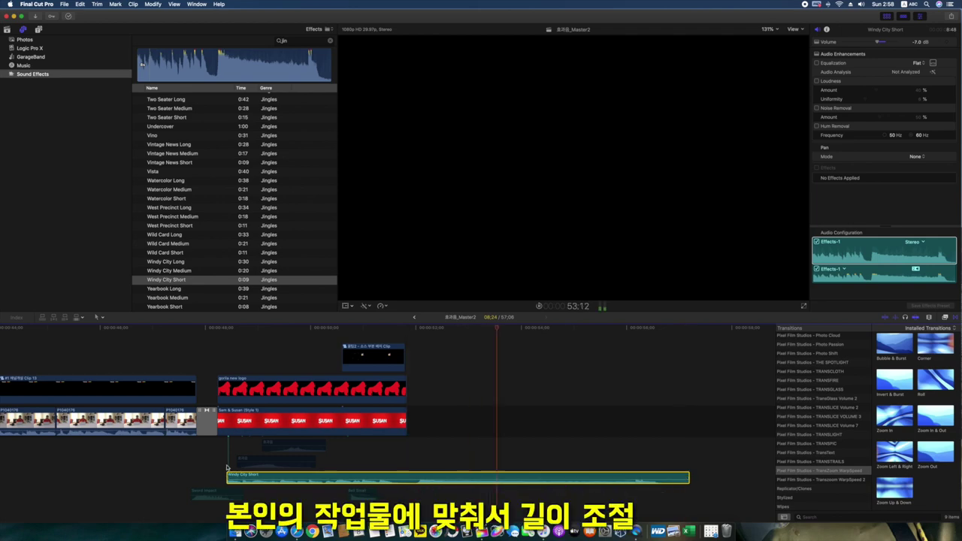
- Adjust the length of the Windy City Short clip, trimming its end back to the end of the bridge title
click(534, 477)
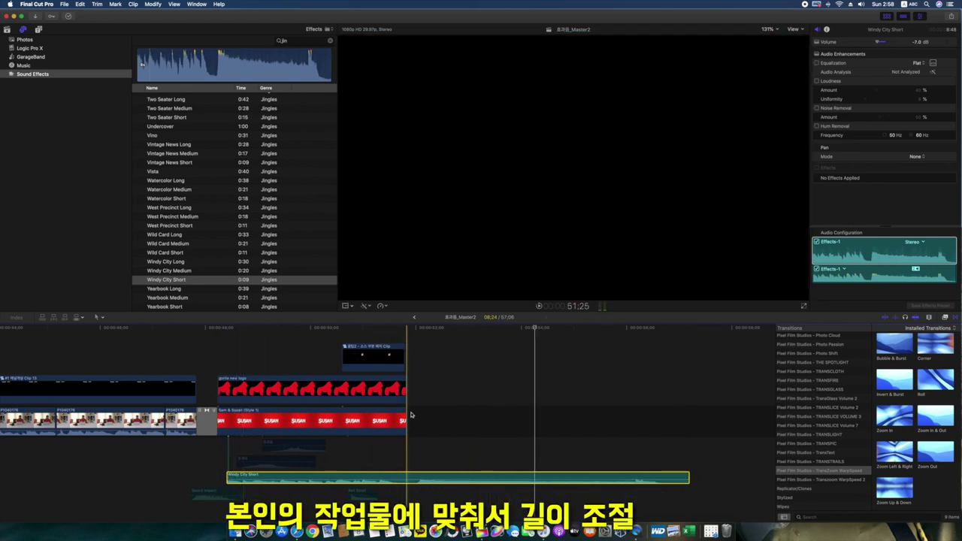
drag(687, 476, 406, 467)
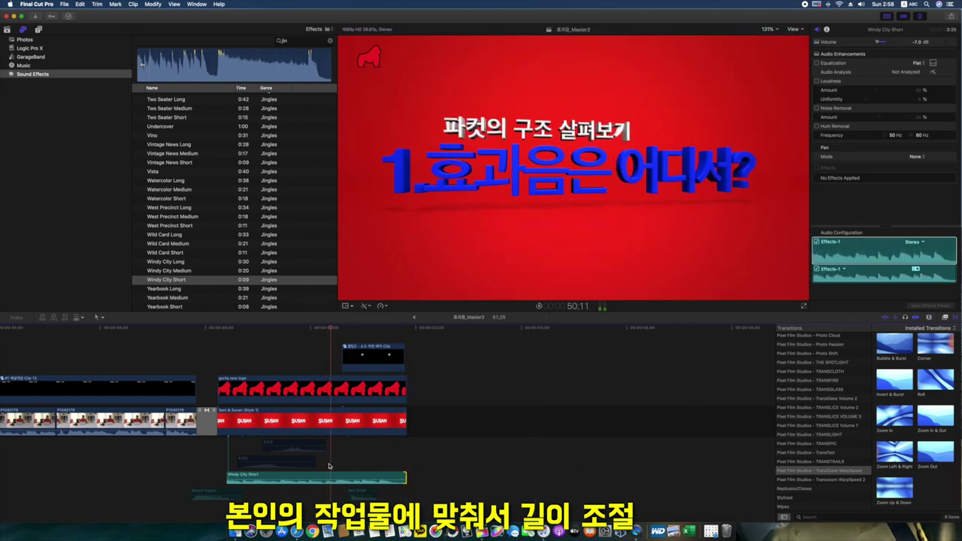
click(405, 472)
drag(405, 477, 705, 477)
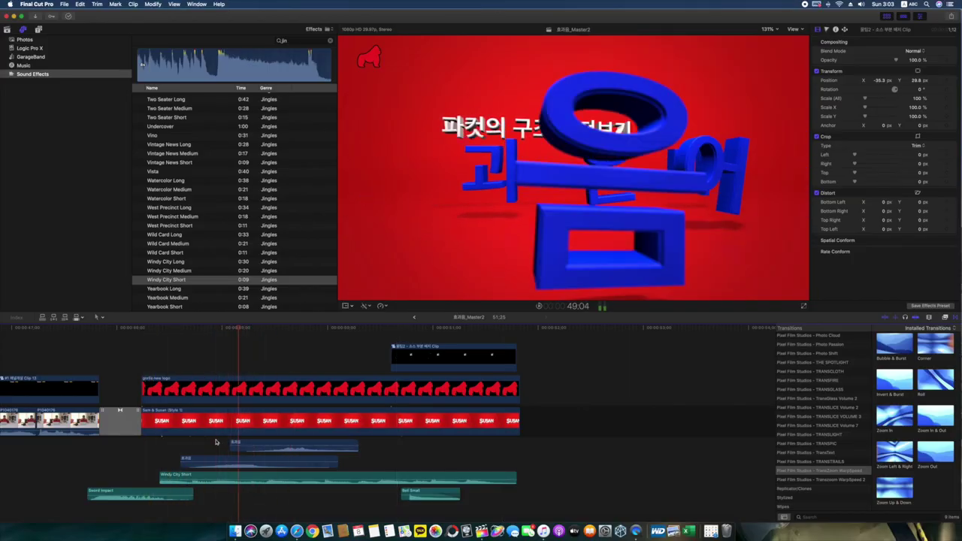
- Shift the upper 효과음 clip slightly later, play the title, and move the clip earlier to sync with the flying text
drag(303, 445, 315, 444)
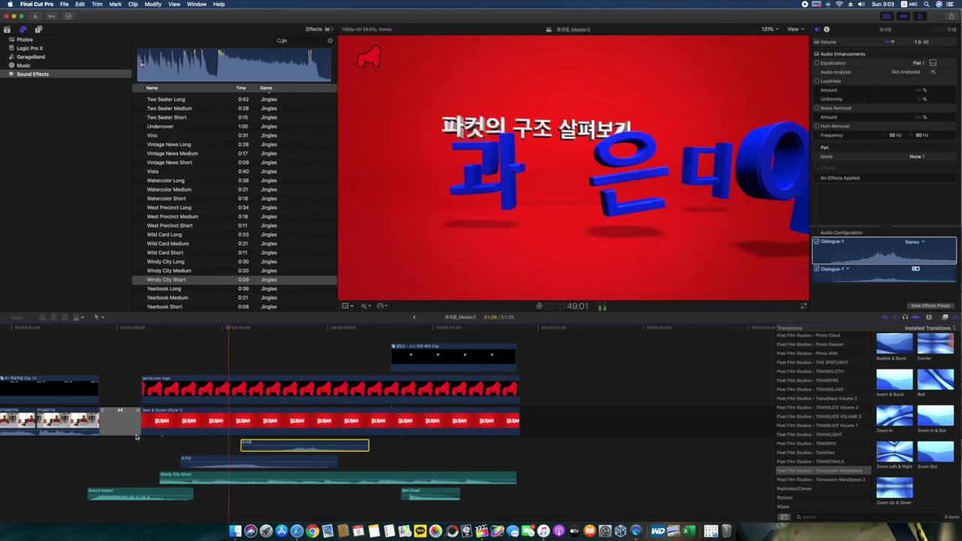
key(space)
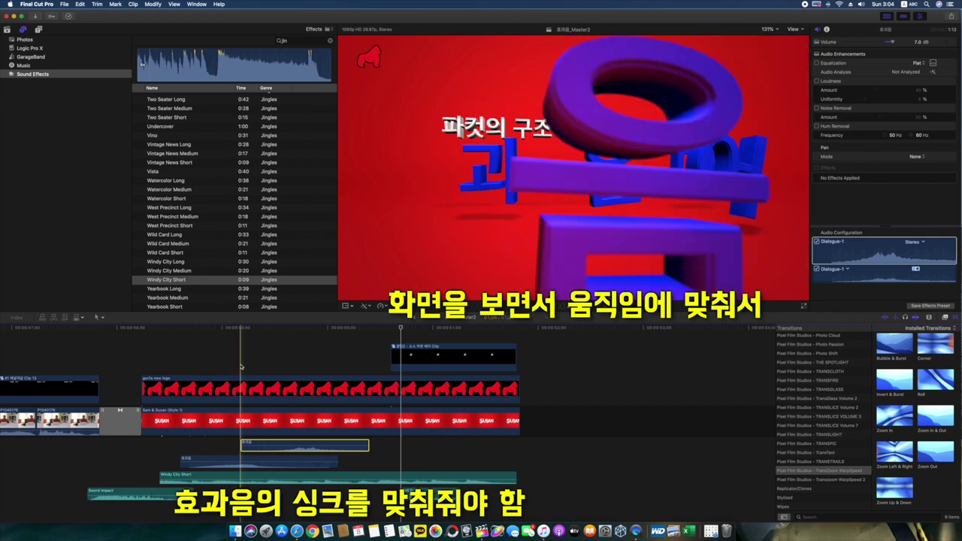
drag(330, 445, 283, 444)
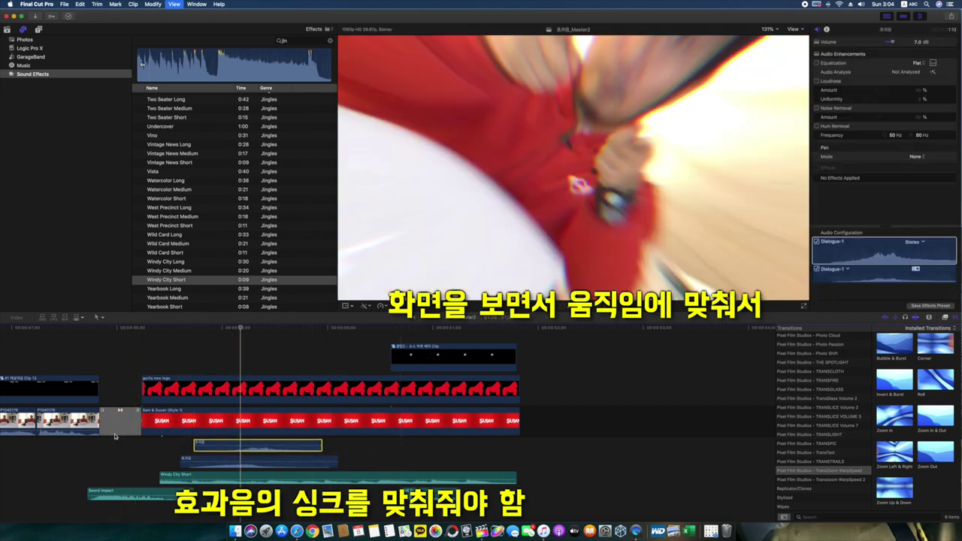
key(space)
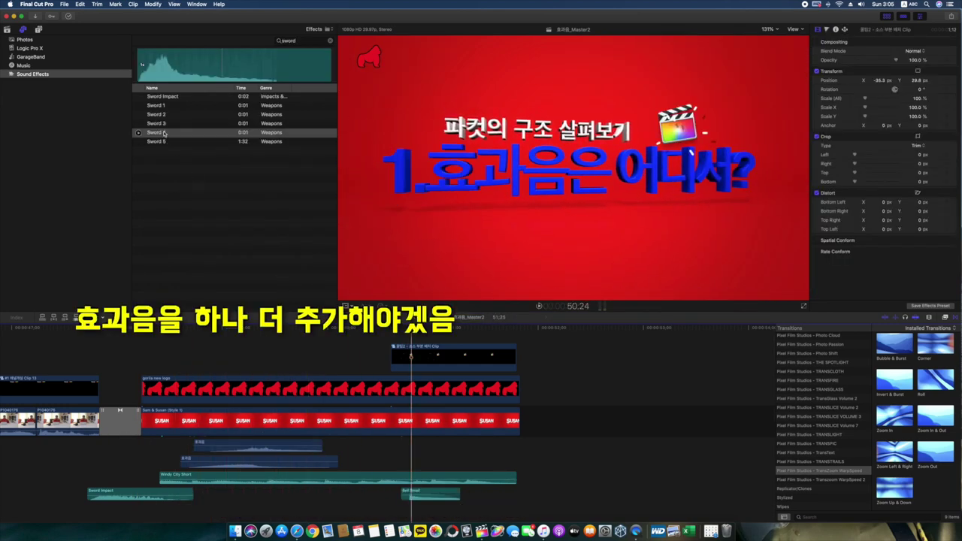
- Add the Sword 4 sound effect under the middle of the bridge title and play the title with it
drag(164, 133, 332, 477)
key(space)
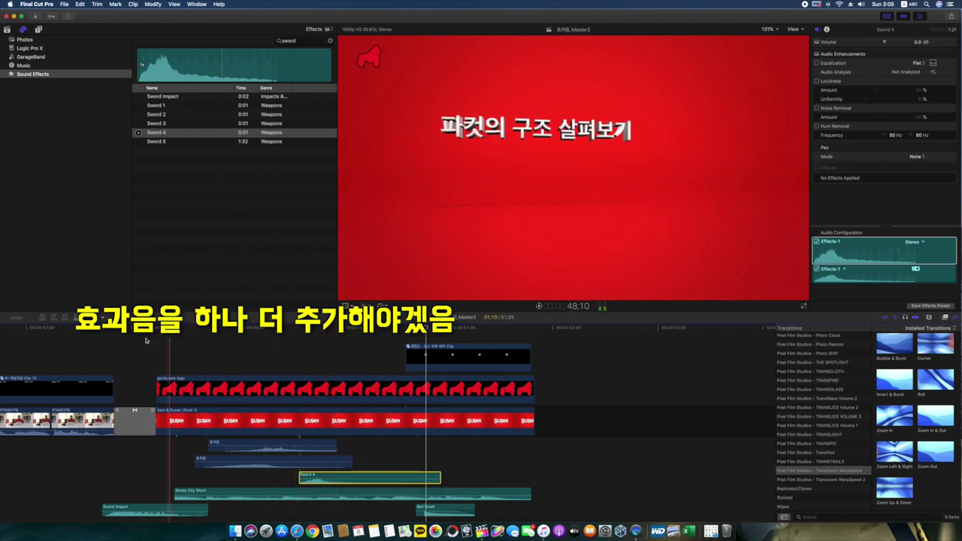
key(space)
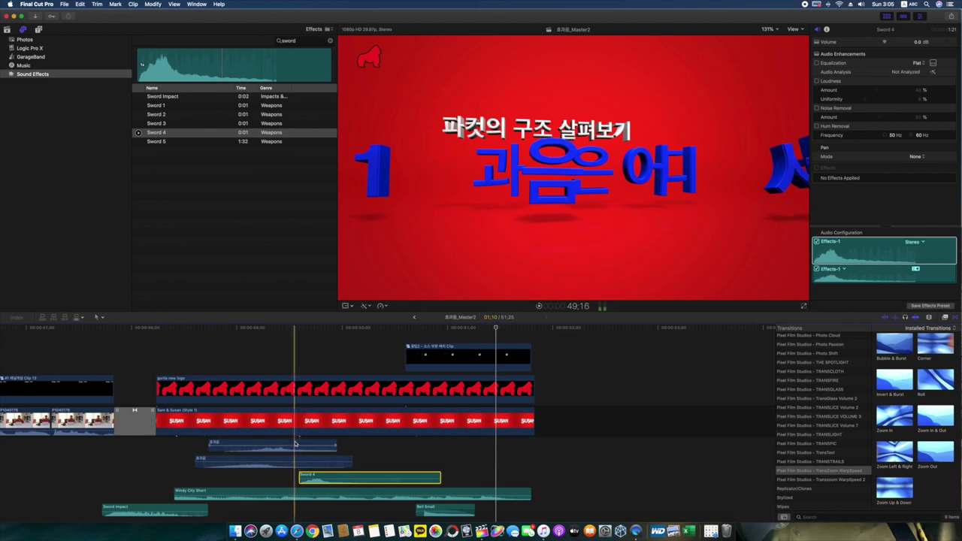
- Move the upper 효과음 clip later, shift the Sword 4 and lower 효과음 clips earlier, and play the title
drag(295, 444, 340, 444)
drag(353, 478, 294, 461)
key(space)
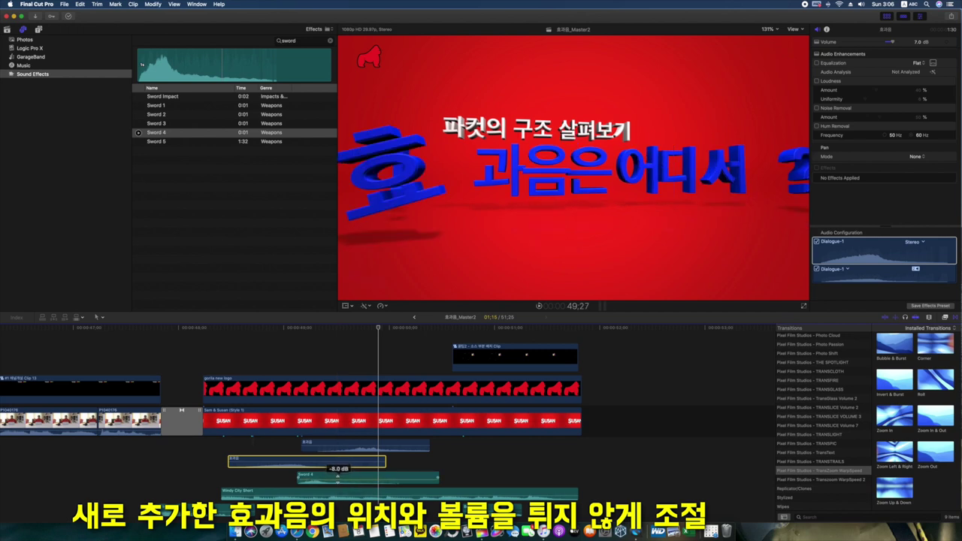
- Set the Sword 4 clip's volume to -4 dB and replay the transition and bridge title
key(space)
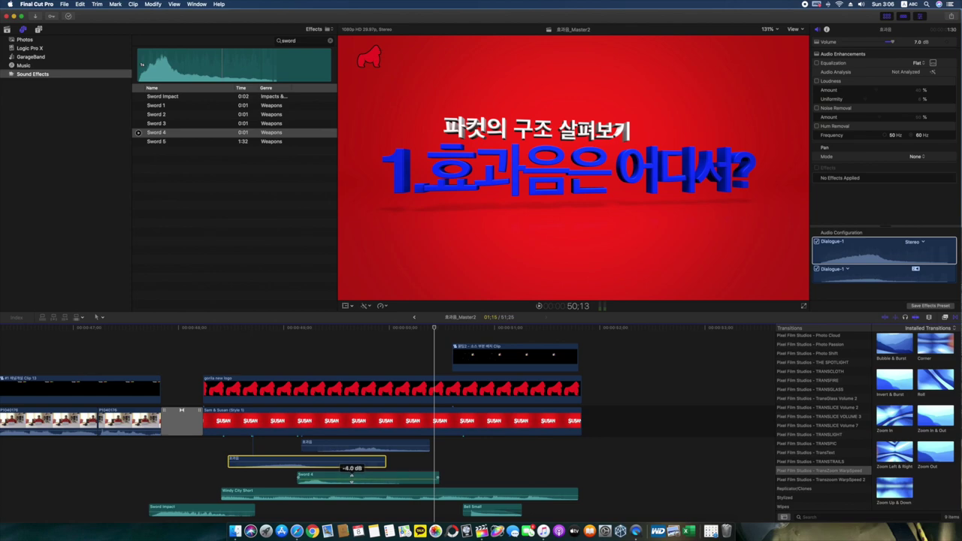
key(space)
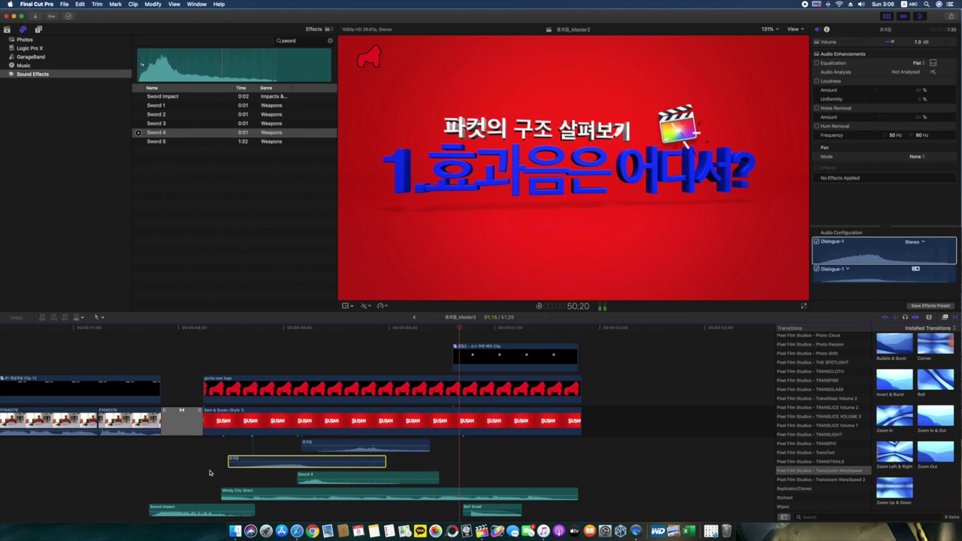
key(space)
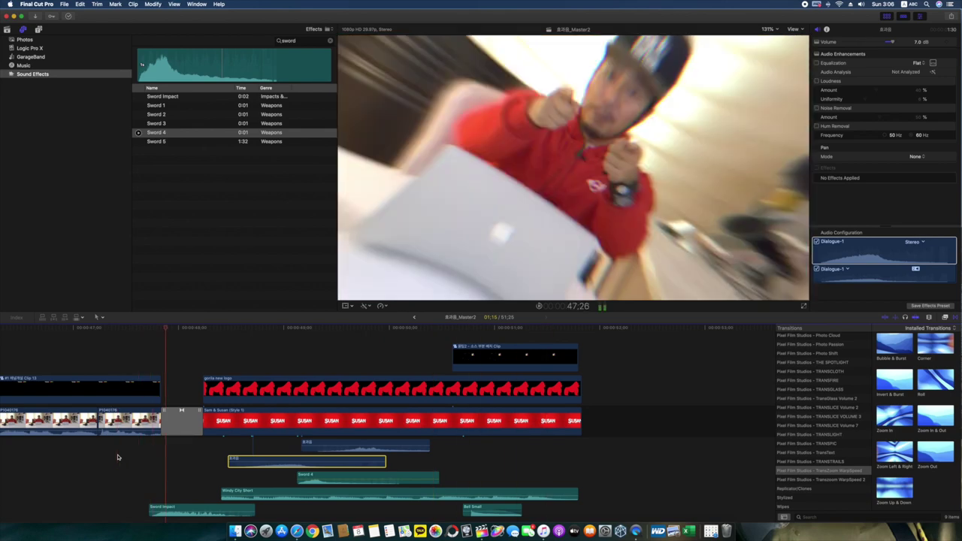